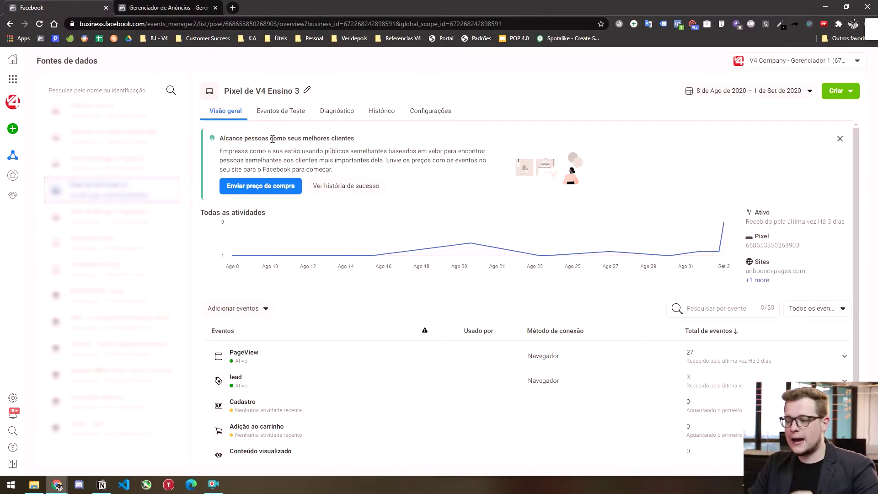
Step: Open the Dados V4 file in Excel and examine the FULL_NAME, DATE_BIRTH, EMAIL, CELULAR, Venda Efetiva and data columns
click(34, 484)
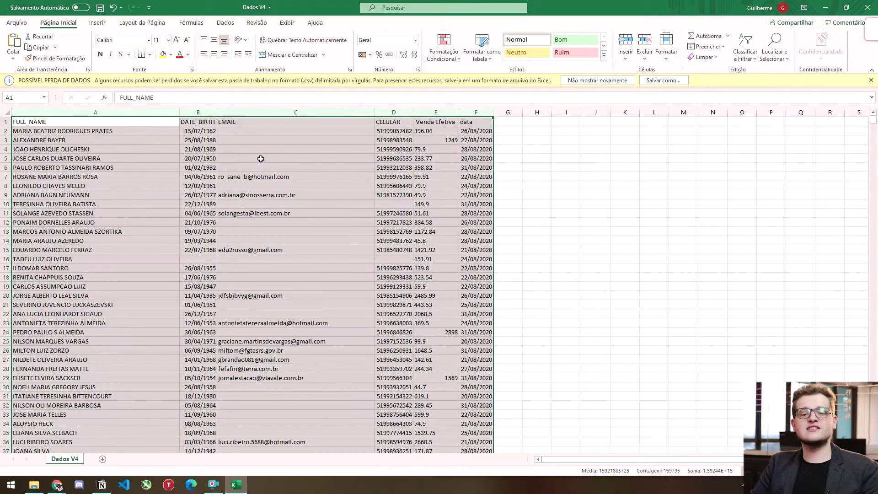
click(224, 224)
mouse_move(92, 113)
mouse_down()
mouse_move(476, 112)
mouse_move(91, 113)
mouse_up()
click(201, 201)
click(34, 111)
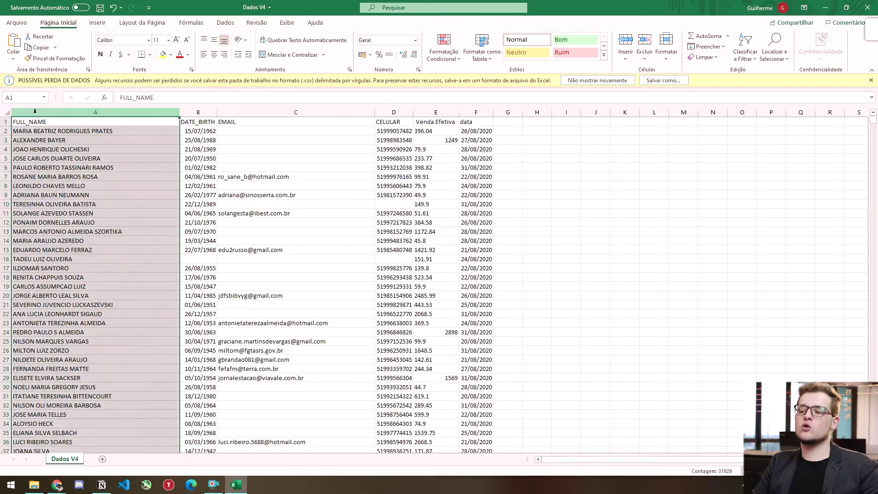
click(201, 112)
click(296, 112)
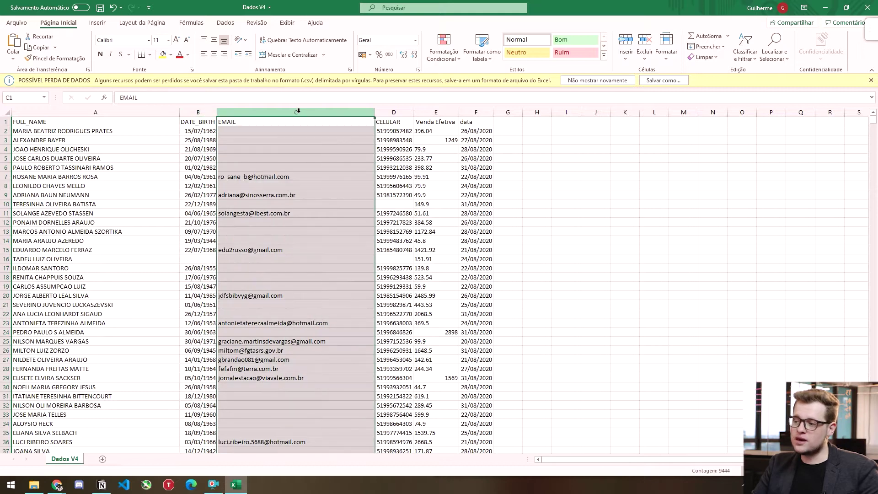
click(394, 114)
click(435, 112)
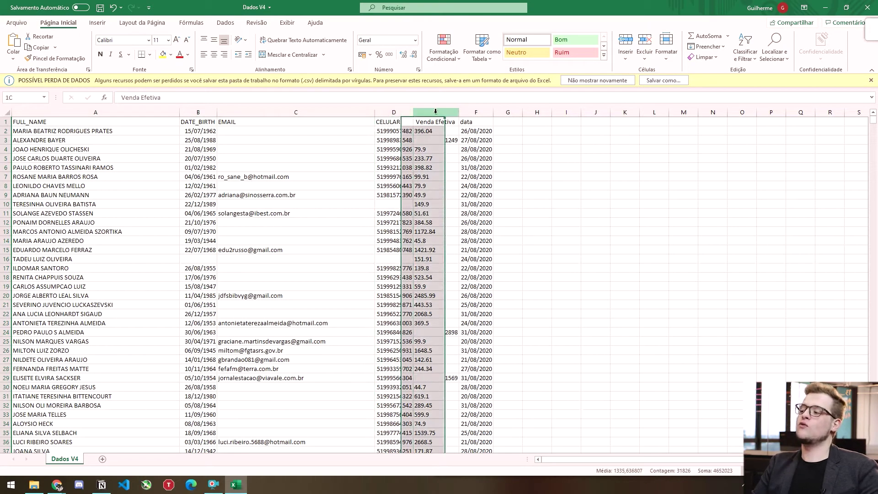
click(474, 111)
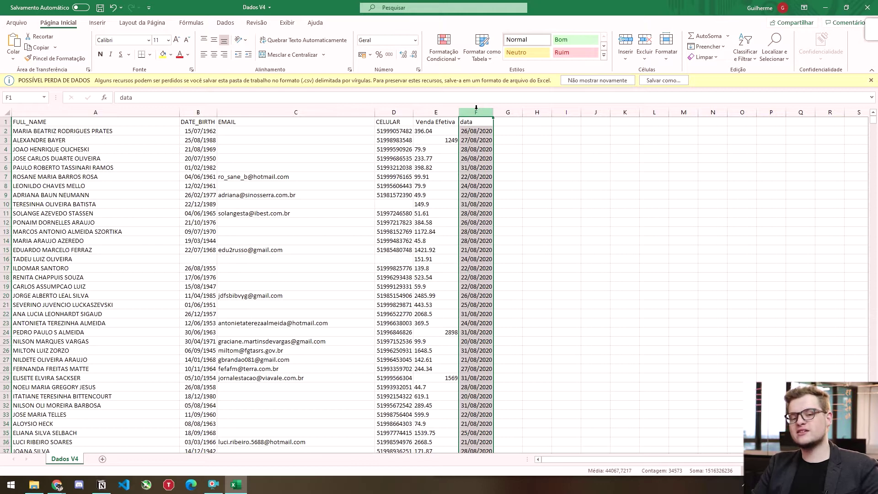
Step: Review the customer identification columns from FULL_NAME to CELULAR and the sale amounts under Venda Efetiva
click(92, 110)
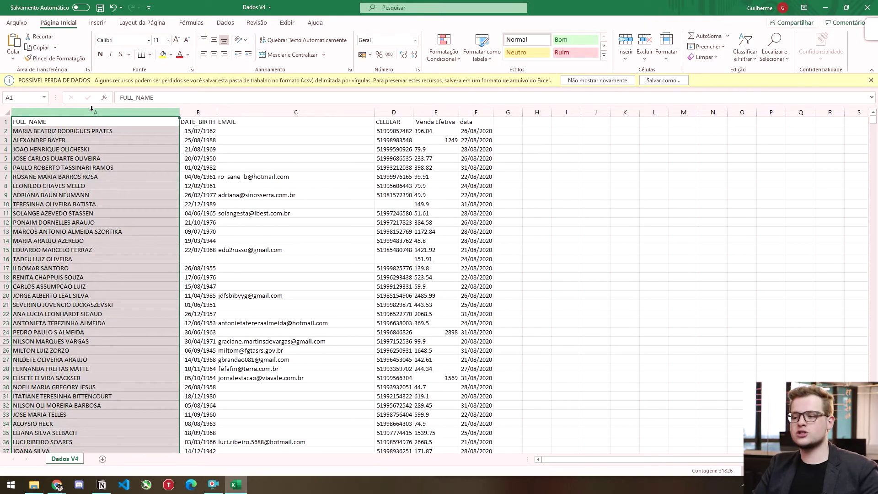
click(203, 111)
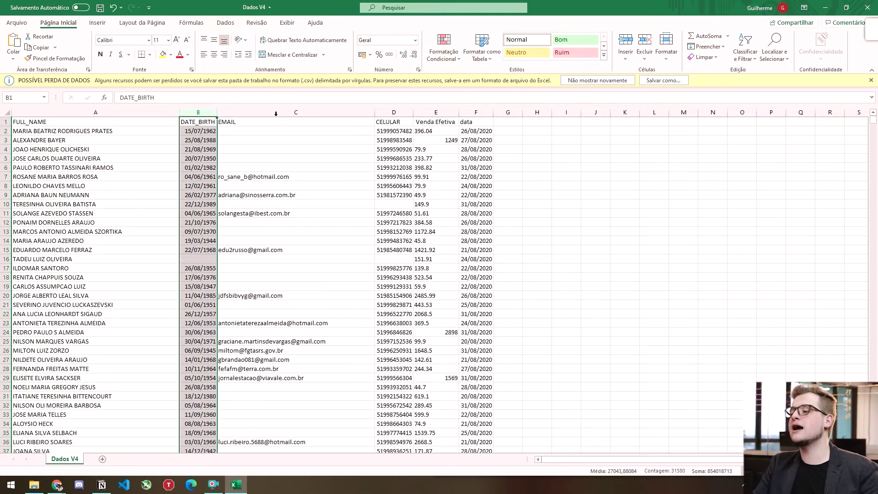
drag(393, 112, 348, 107)
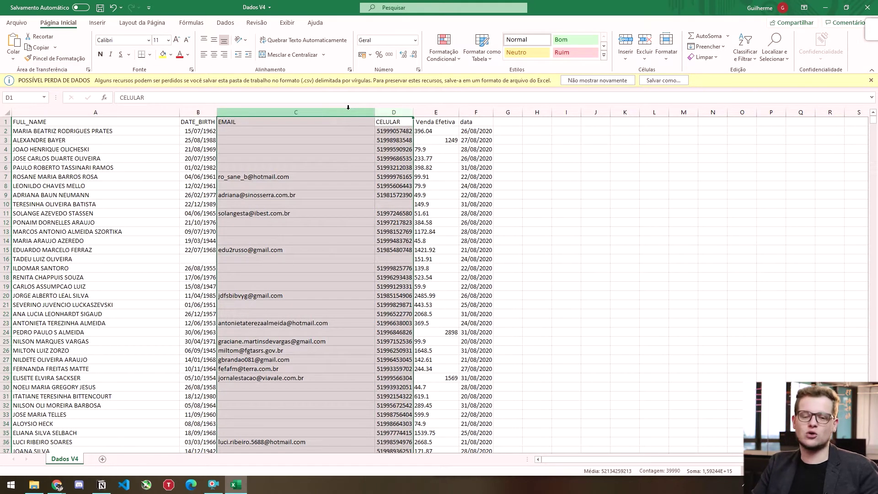
click(435, 112)
click(428, 131)
drag(429, 130, 434, 323)
right_click(434, 323)
click(457, 170)
click(515, 139)
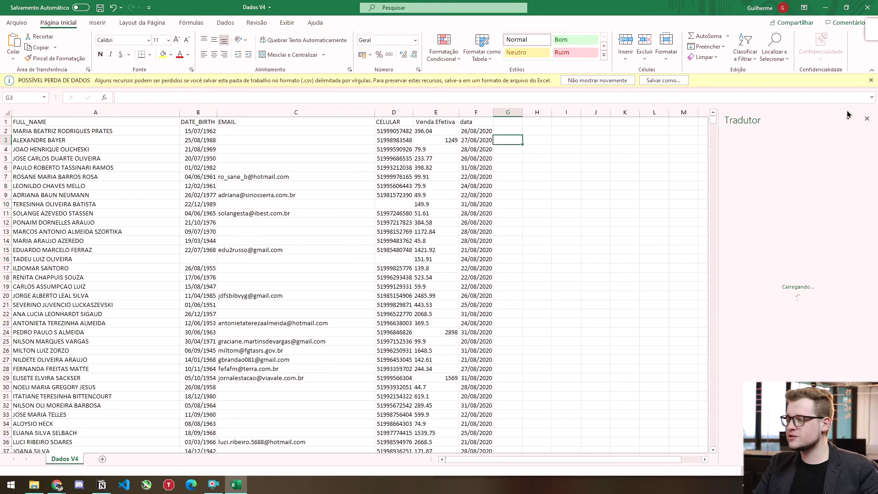
click(866, 119)
Step: Check the sale dates in the data column and return to the Chrome browser
drag(471, 131, 470, 302)
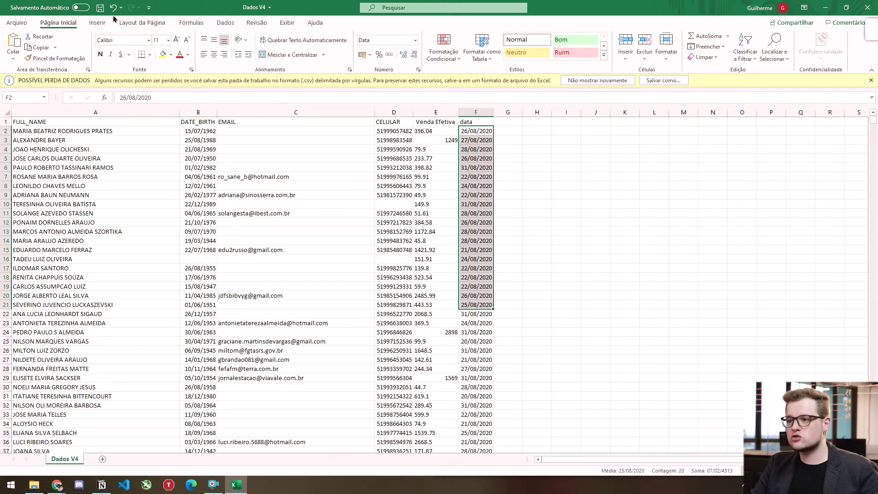
click(825, 9)
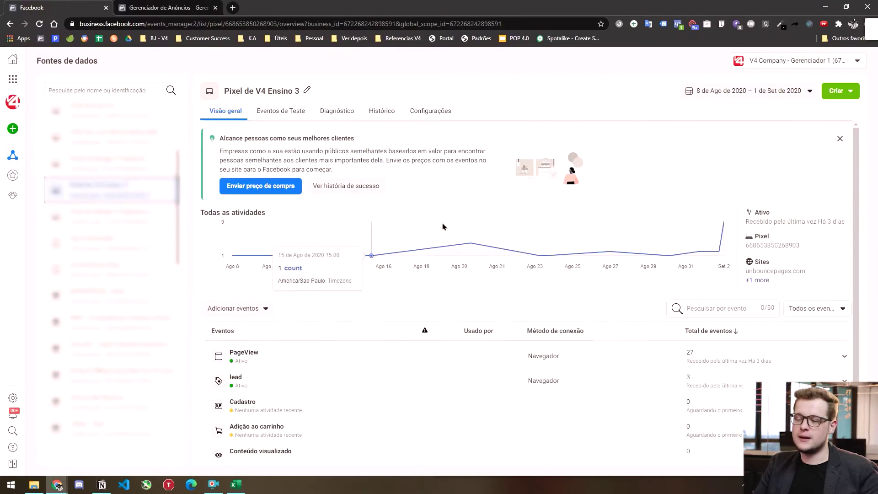
Step: Load business.facebook.com in a new browser tab placed first and enter the V4 Company - Gerenciador 1 business
click(232, 8)
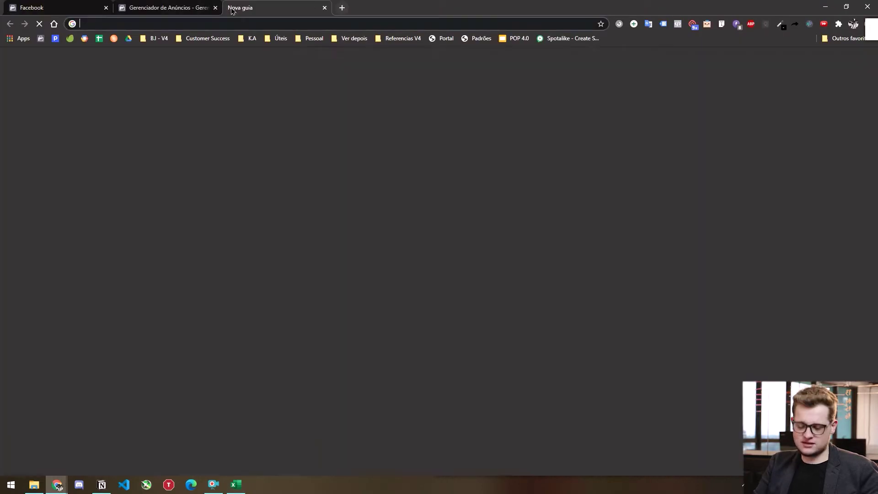
text(bu)
key(Return)
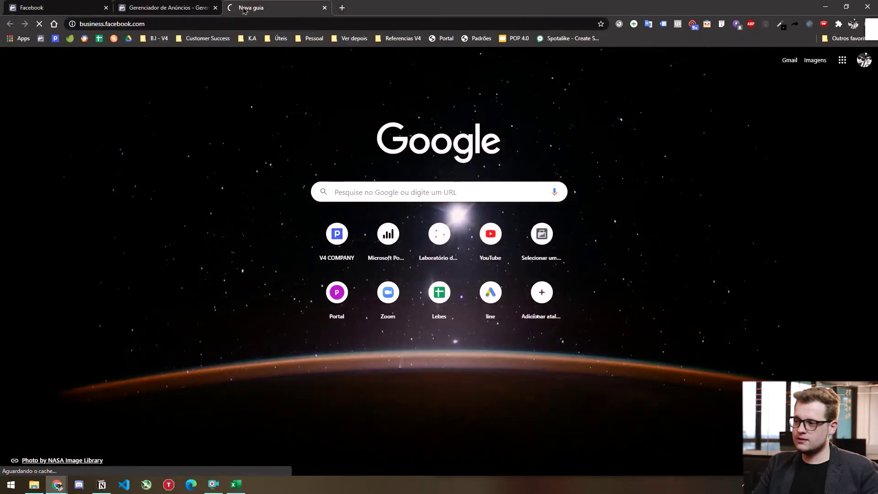
drag(232, 8, 59, 8)
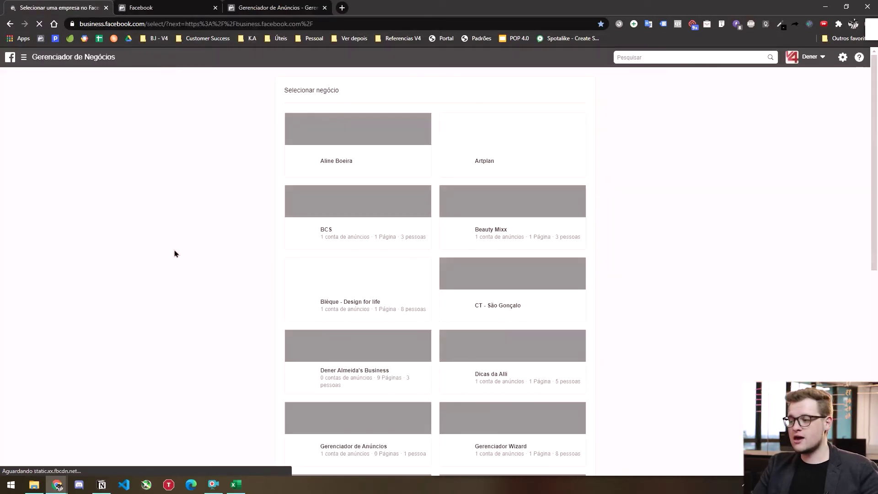
scroll(486, 238, down, 6)
scroll(452, 237, down, 3)
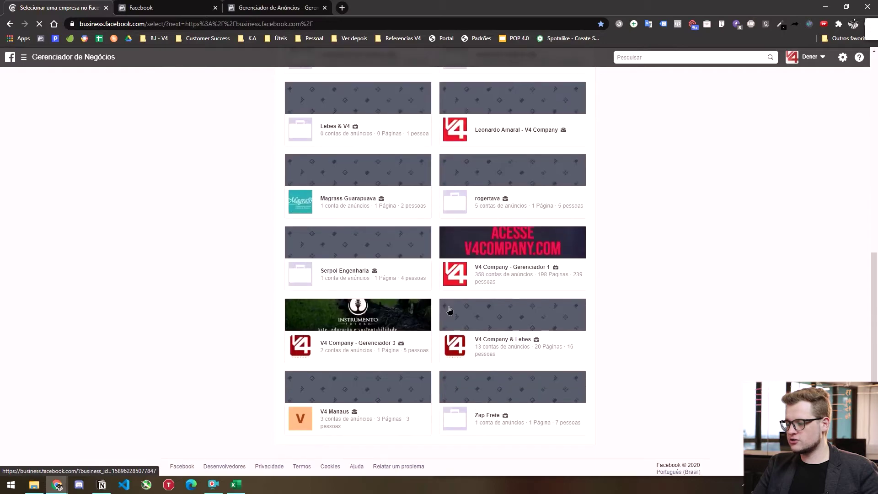
click(454, 281)
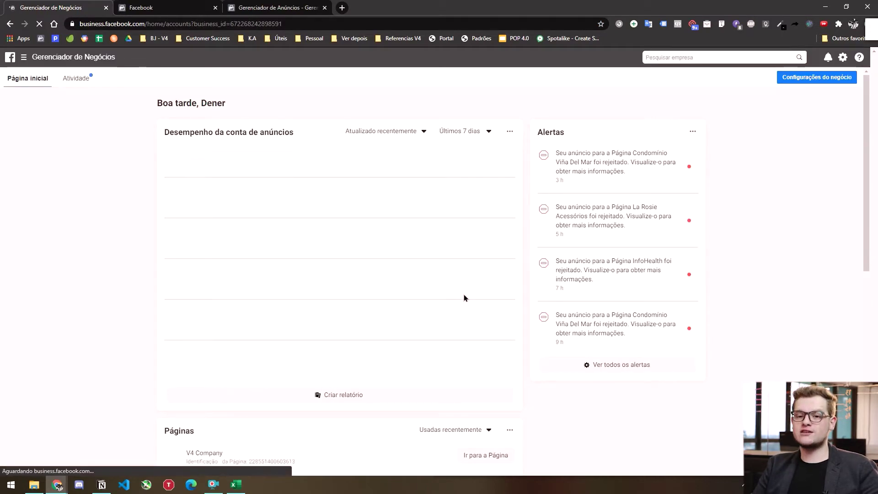
Step: Open the Gerenciador de Eventos for the V4 Company - Gerenciador 1 business
click(41, 63)
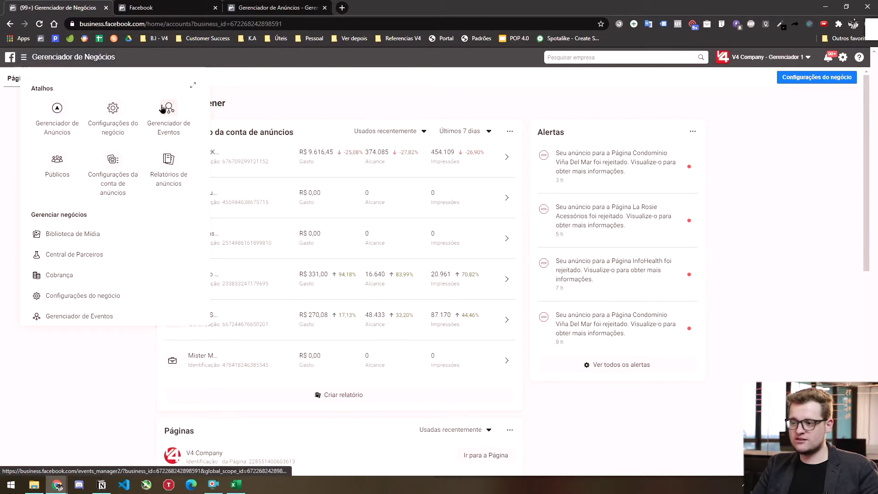
scroll(70, 198, down, 10)
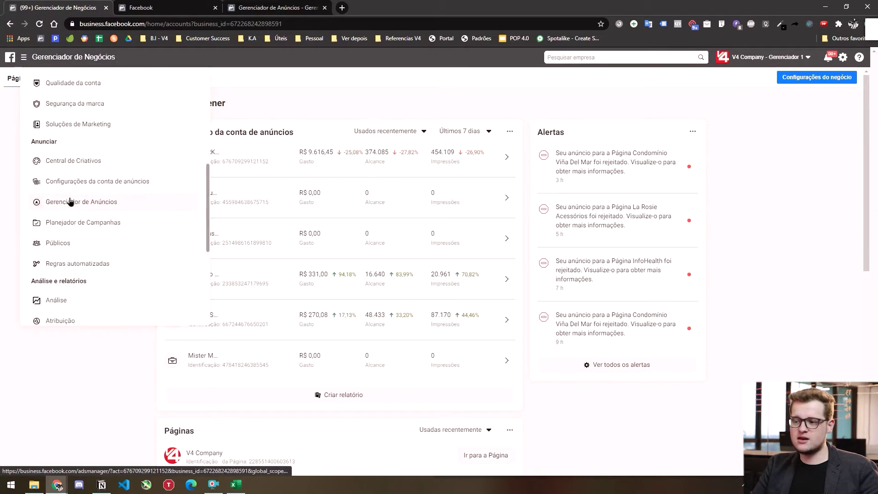
scroll(92, 256, up, 10)
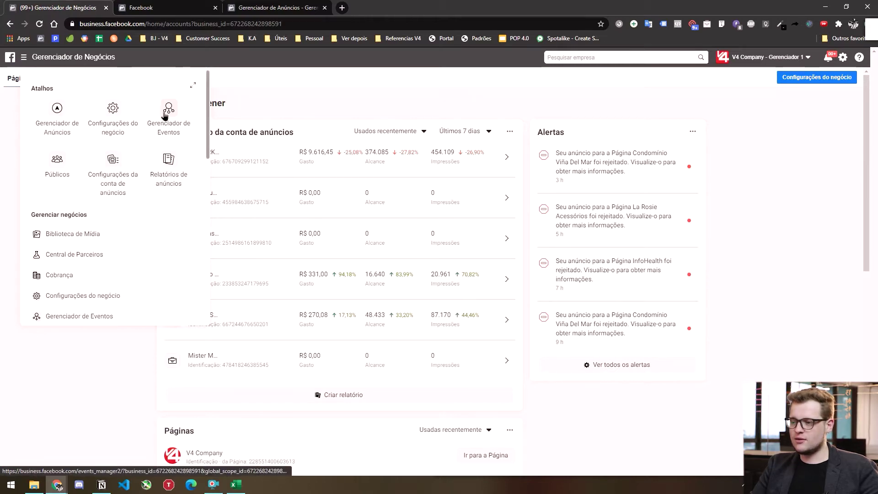
click(168, 110)
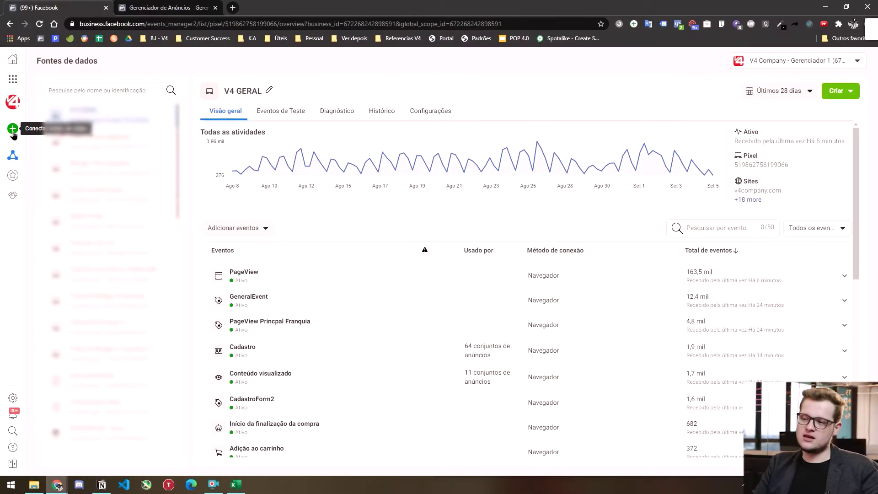
Step: Connect a new Offline data source by creating an event set named "Cliente XPTO - Conv. Off." without a description
click(13, 128)
drag(262, 147, 391, 147)
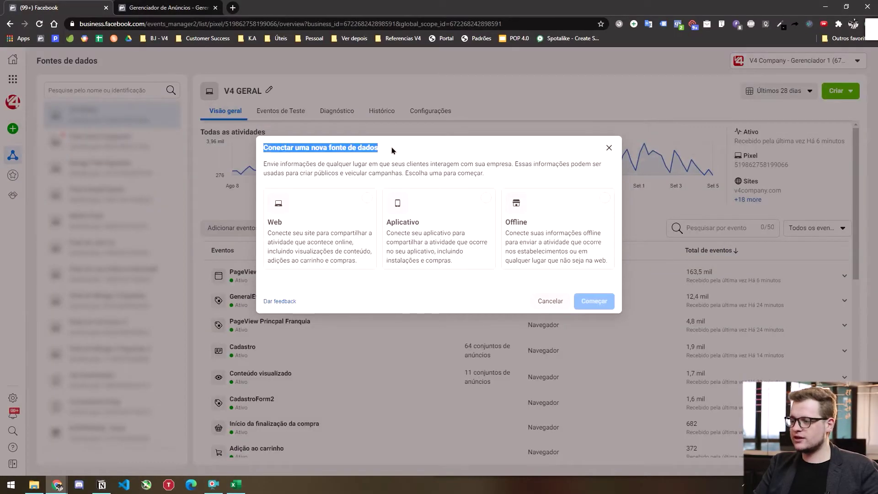
click(549, 208)
click(594, 301)
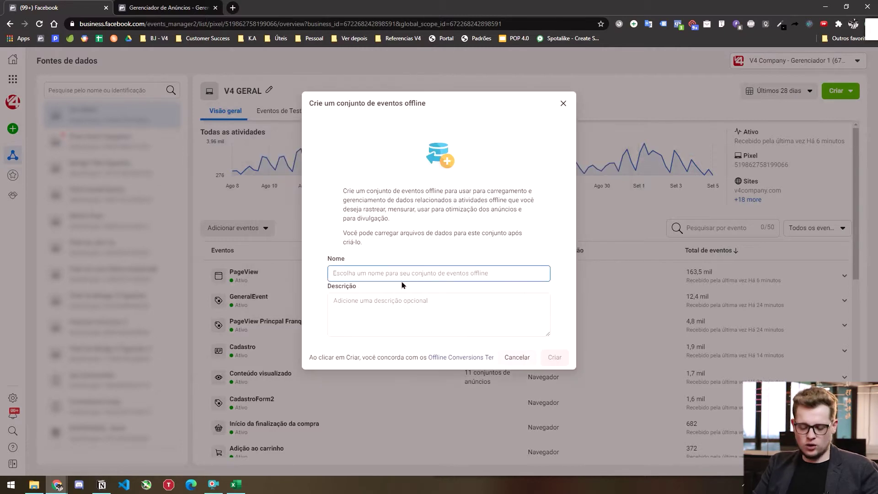
text(Cliente XPTO - Conv. Off.)
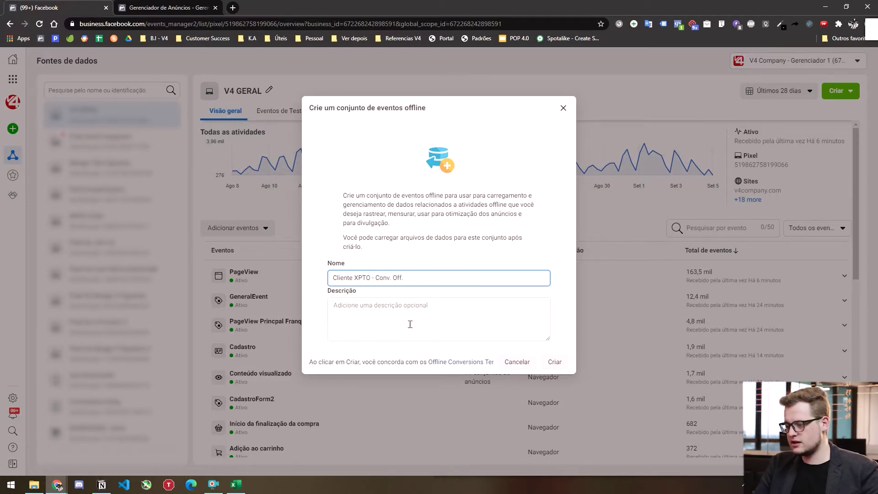
click(403, 315)
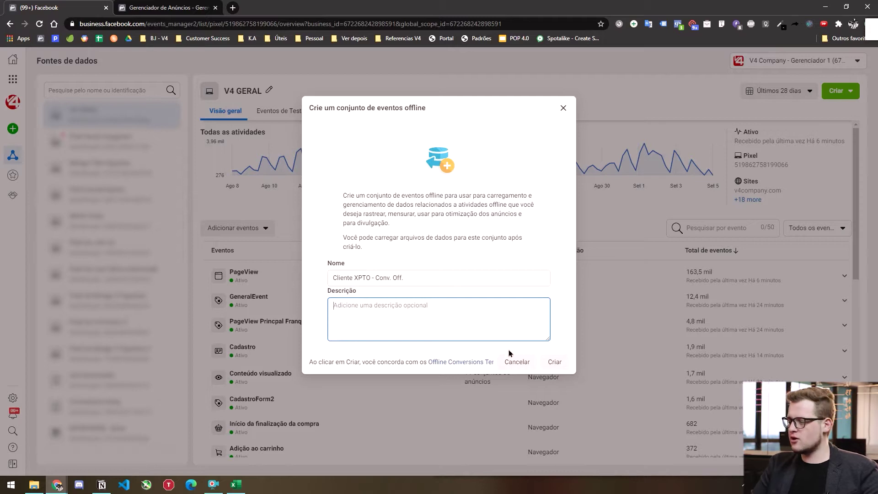
click(555, 361)
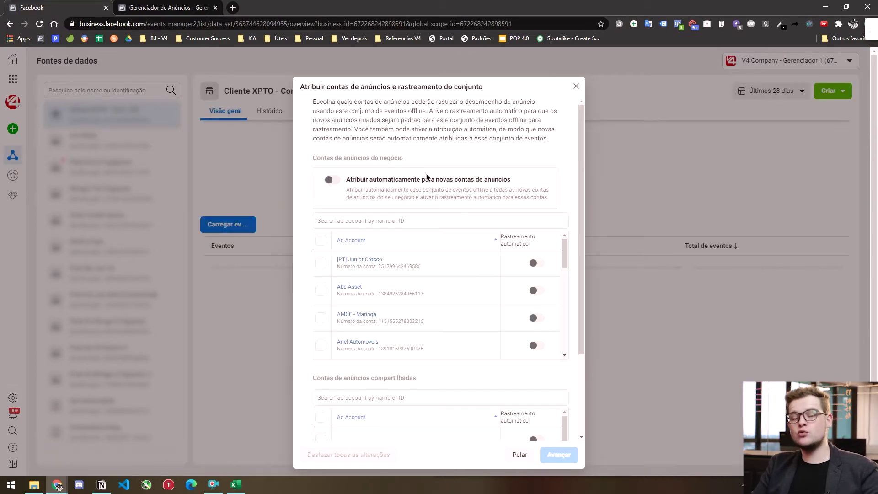
Step: Find the V4 - Ensino ad account by searching "v4", assign it to the offline event set with automatic tracking, and acknowledge the change
drag(339, 96, 383, 100)
click(361, 150)
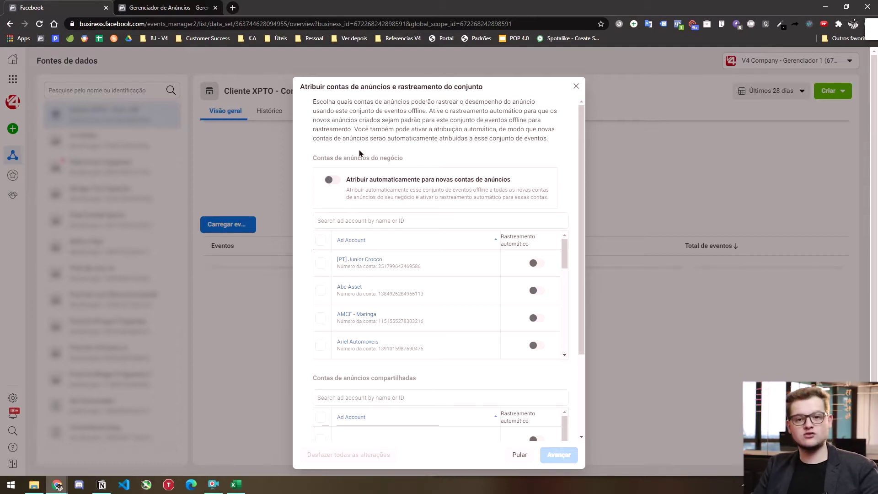
drag(491, 86, 302, 91)
scroll(405, 299, down, 2)
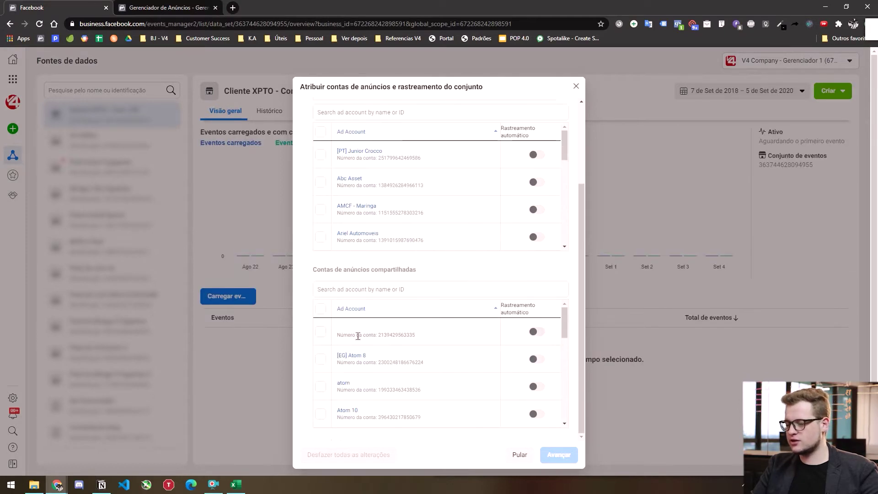
click(366, 113)
text(v4)
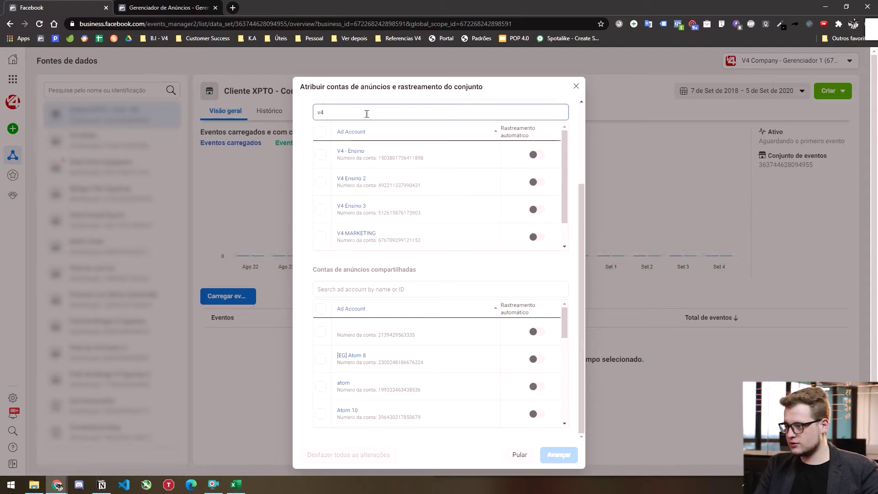
click(530, 156)
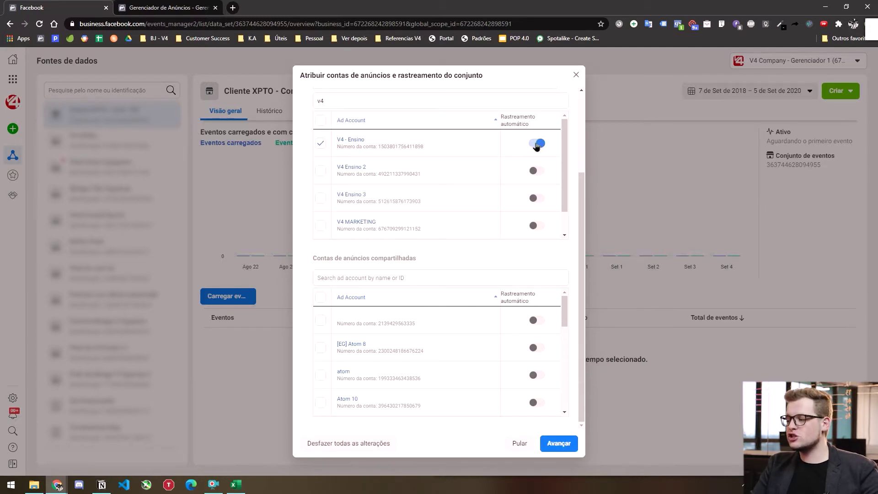
click(552, 438)
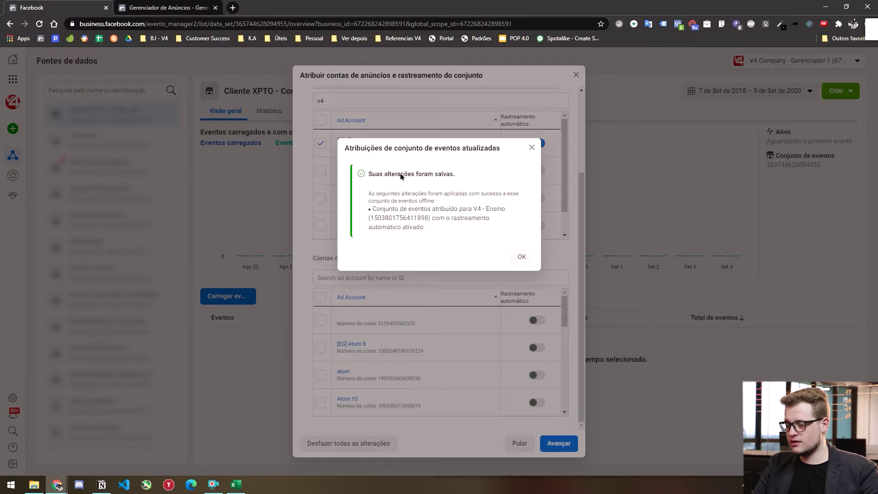
drag(346, 148, 481, 228)
click(480, 227)
click(518, 257)
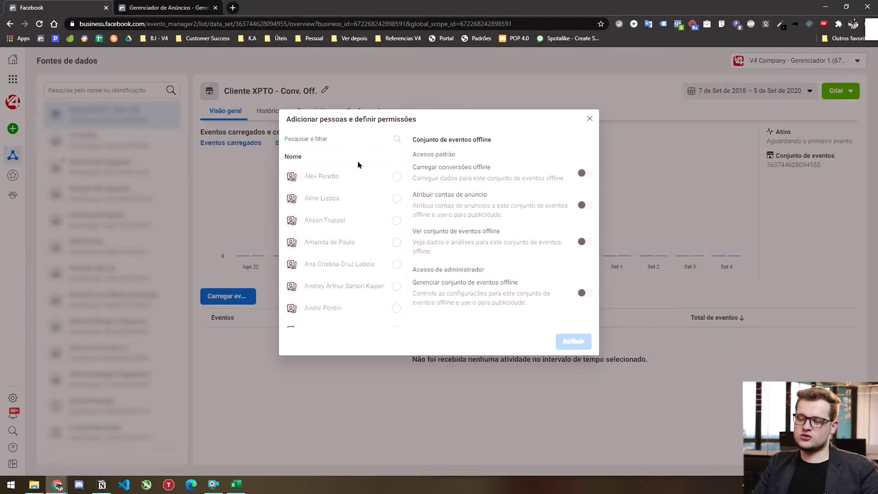
Step: Search the people list and select two team members to receive access to the offline event set
scroll(352, 199, down, 3)
click(322, 139)
text(den)
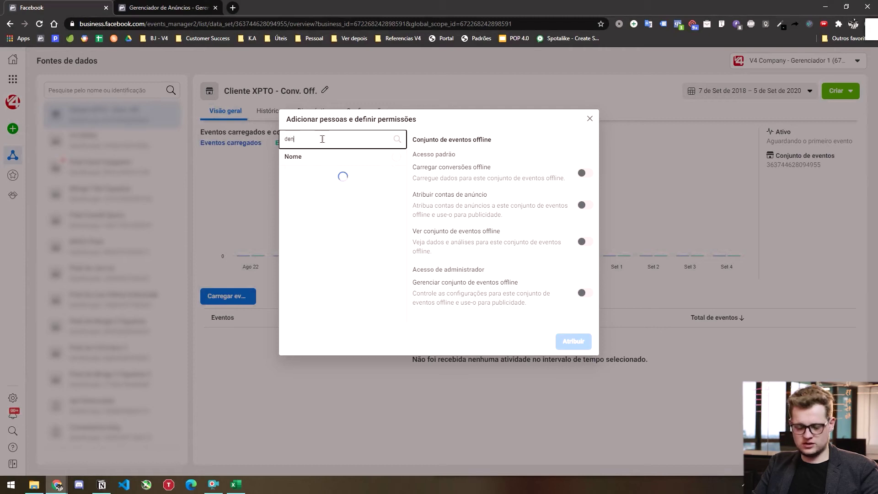
click(361, 191)
click(396, 218)
Step: Grant the selected people the administrator permission Gerenciar conjunto de eventos offline and assign it
click(585, 293)
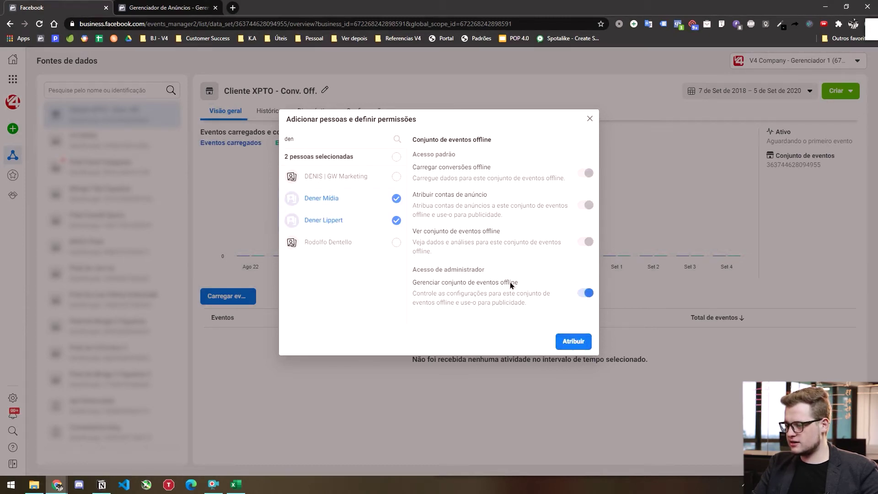
drag(417, 269, 555, 311)
drag(414, 272, 500, 270)
drag(414, 167, 519, 163)
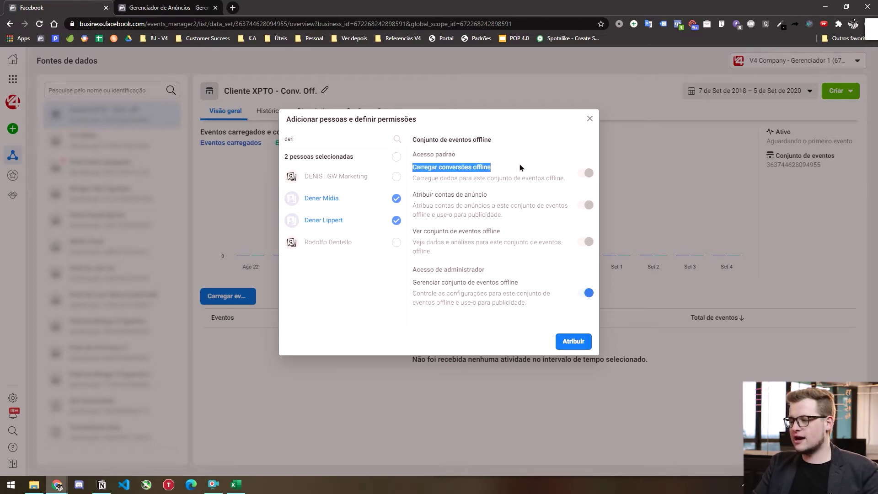
click(567, 340)
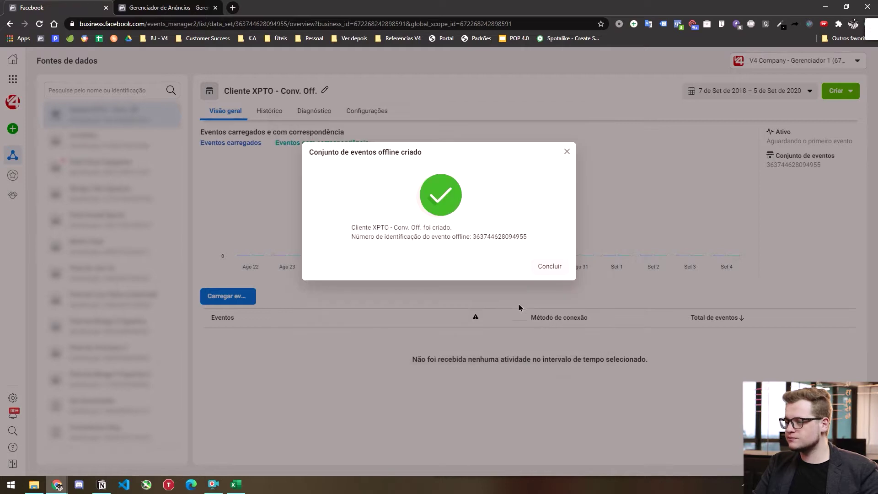
Step: Finish the event set creation and open the offline event upload for Cliente XPTO - Conv. Off
click(551, 267)
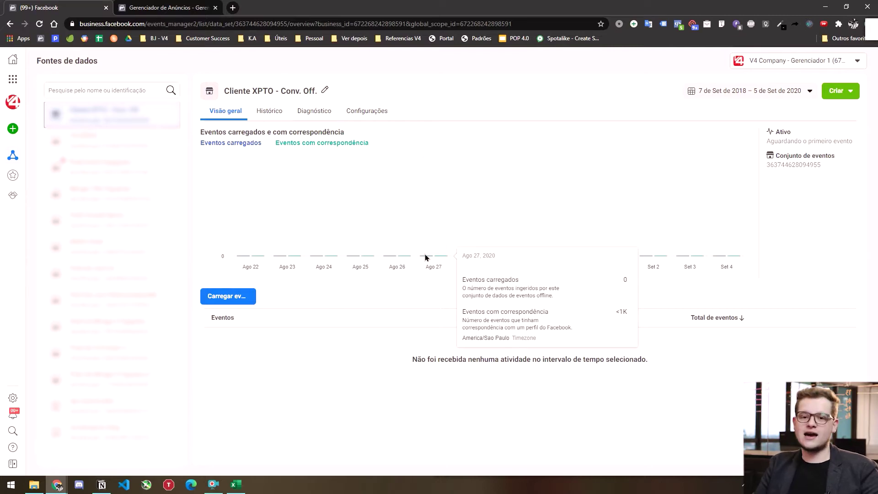
click(223, 296)
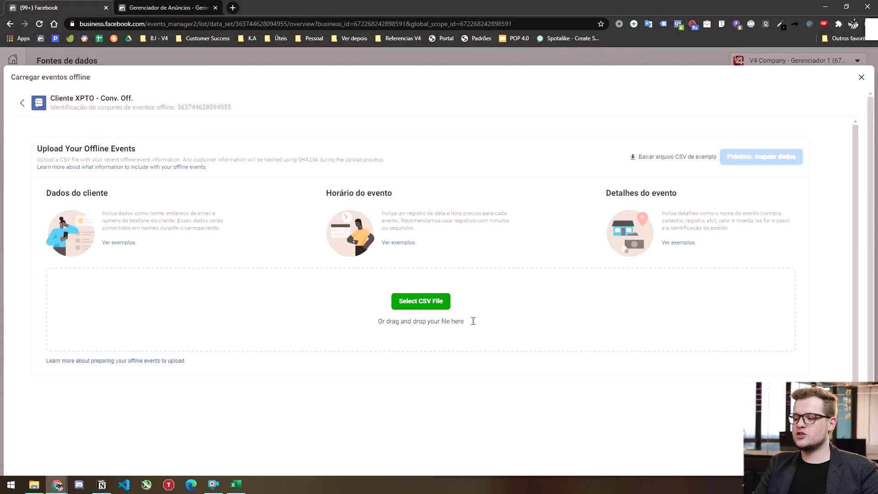
drag(414, 296, 476, 322)
click(458, 325)
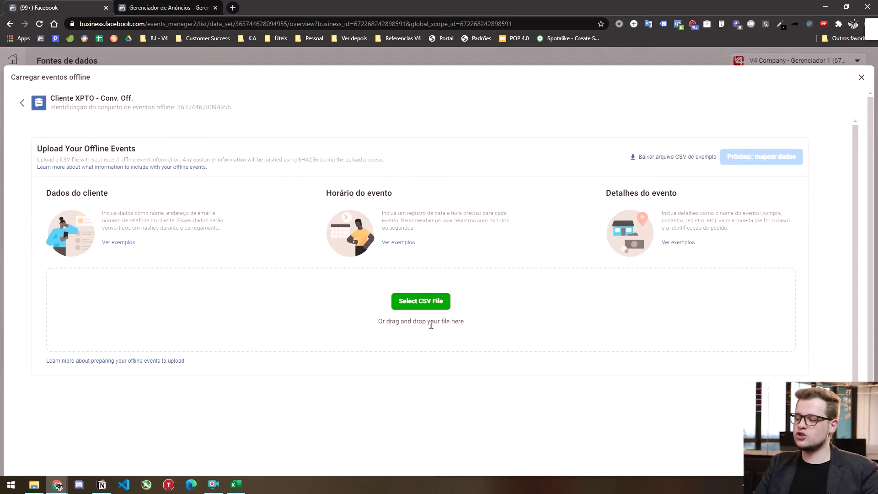
Step: Choose the Dados V4 CSV file from Área de Trabalho with all file types shown, and proceed to data mapping
click(399, 302)
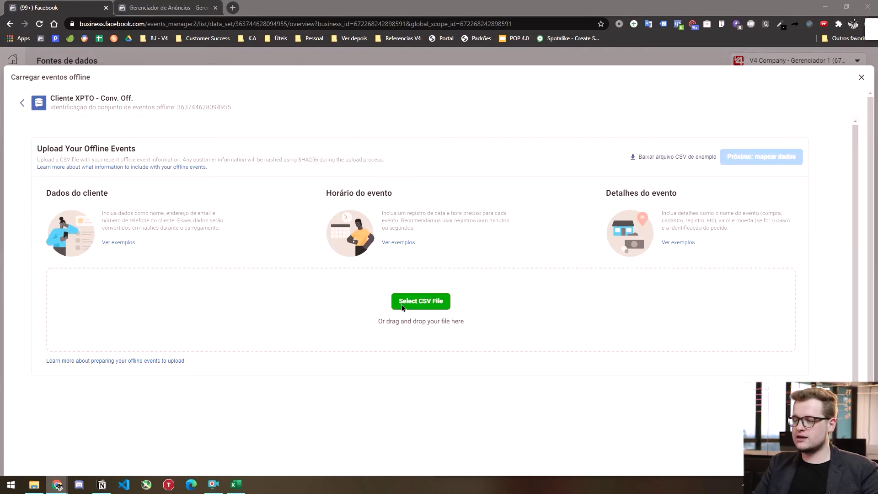
scroll(41, 108, up, 3)
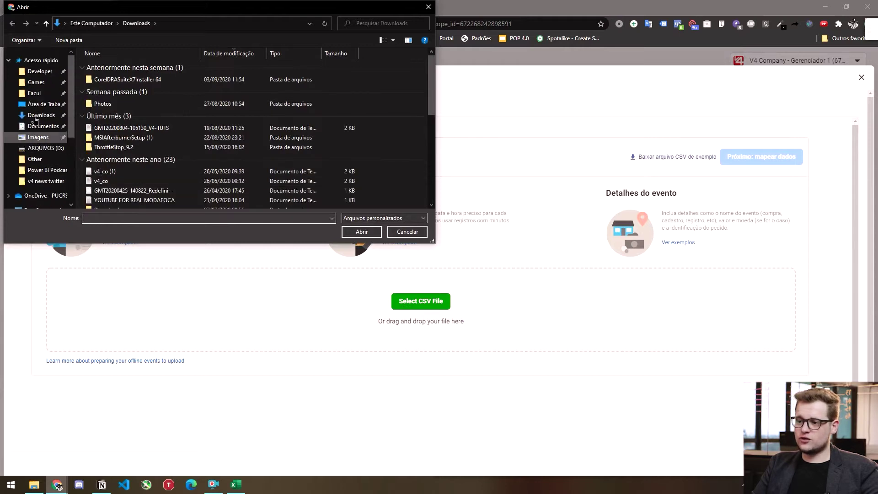
click(42, 104)
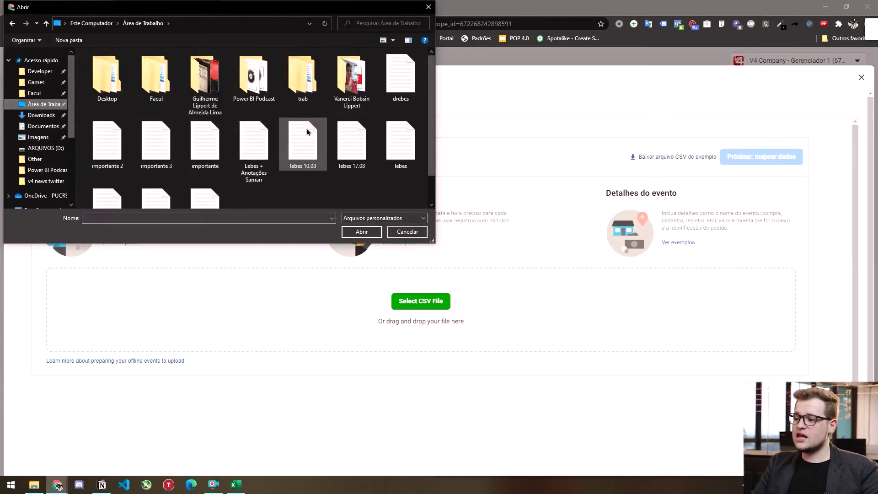
scroll(347, 179, down, 2)
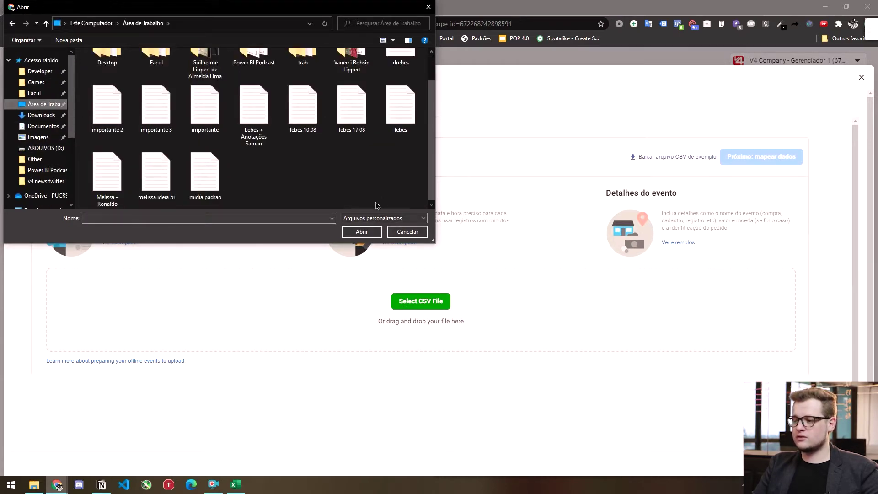
click(366, 218)
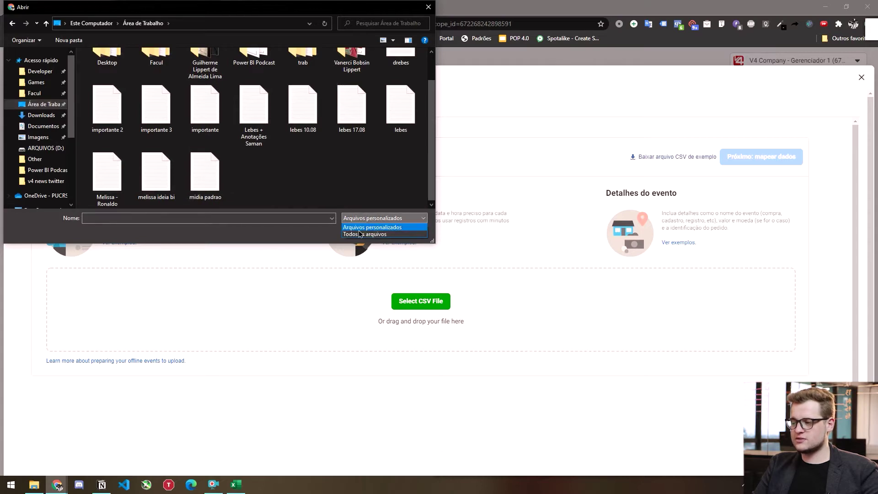
click(365, 236)
click(205, 145)
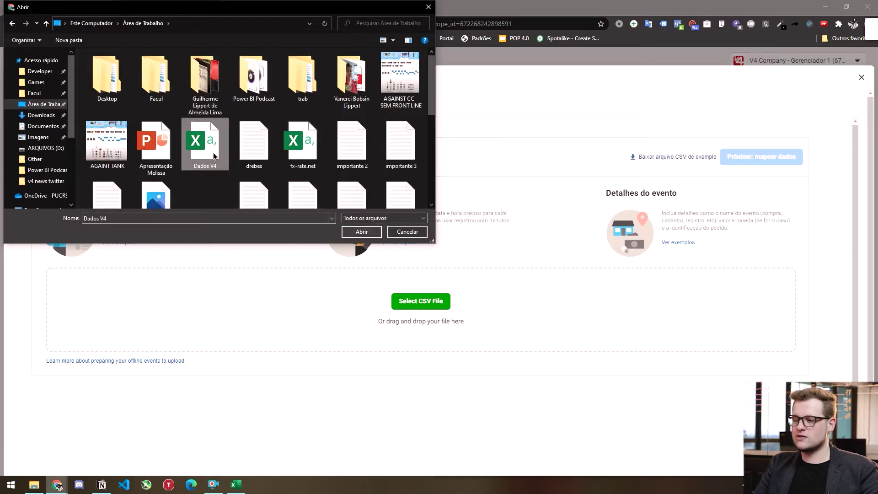
click(361, 232)
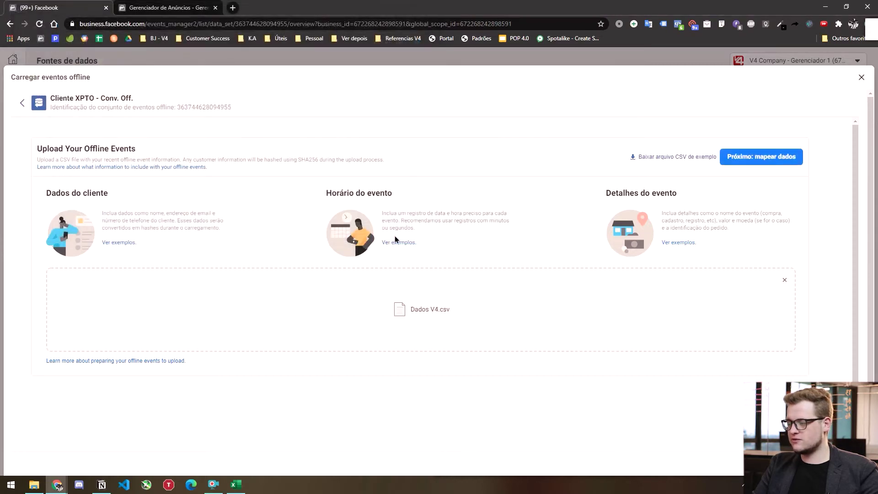
click(762, 160)
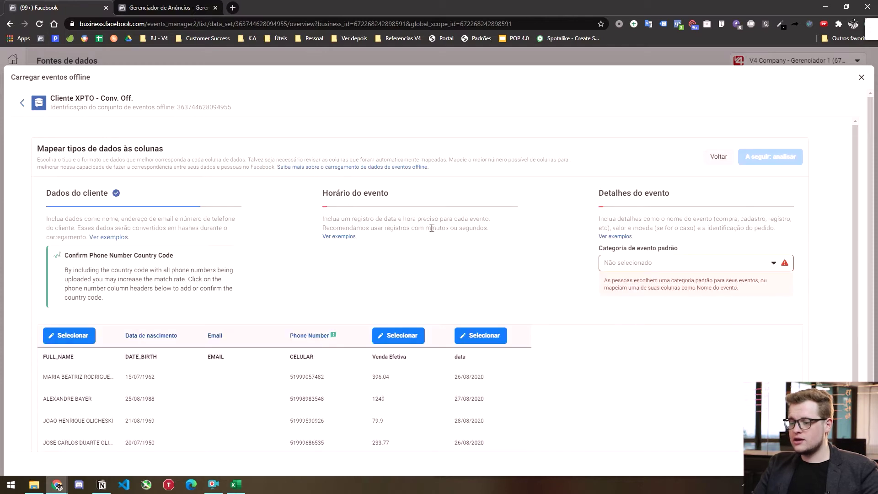
Step: Map the FULL_NAME column to the customer data type Nome
scroll(320, 211, down, 2)
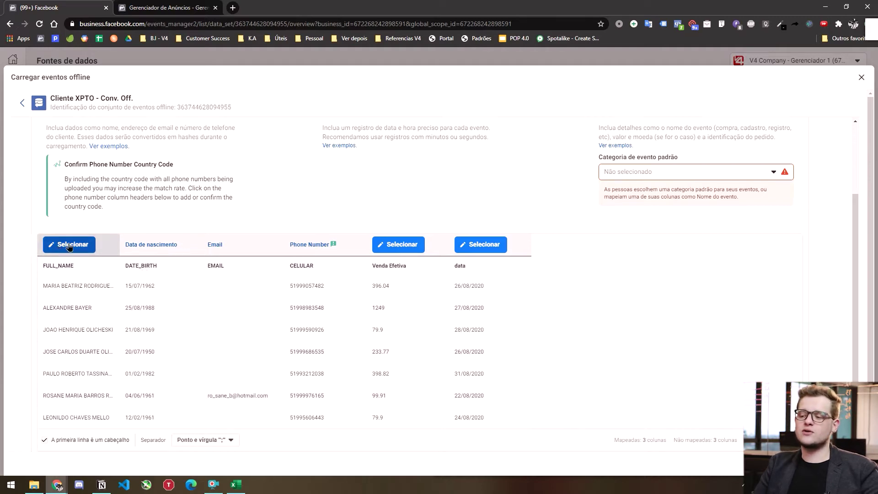
mouse_move(332, 246)
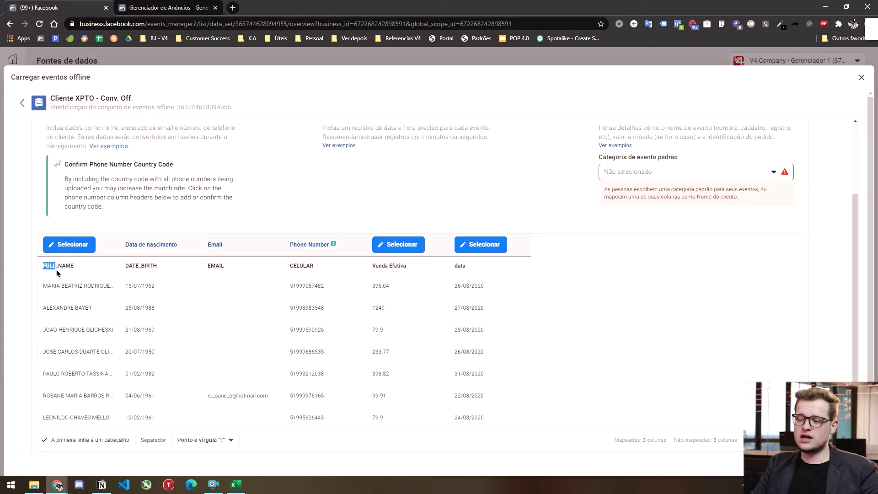
click(68, 247)
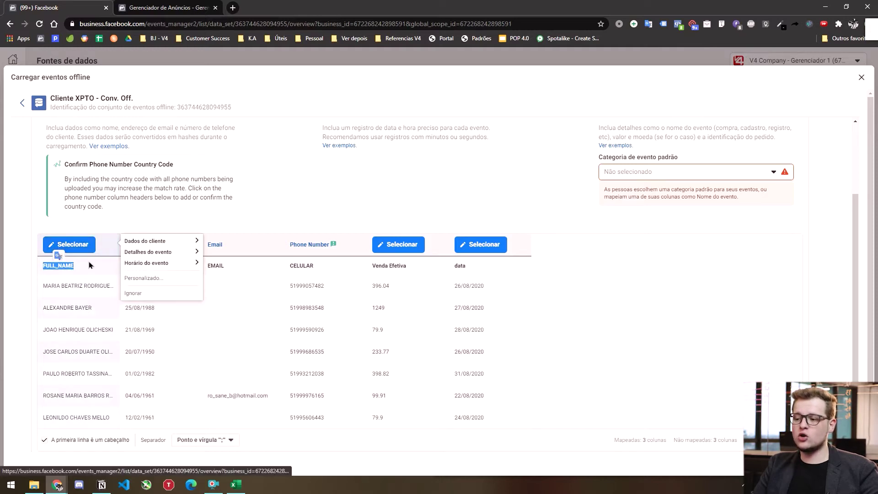
click(137, 243)
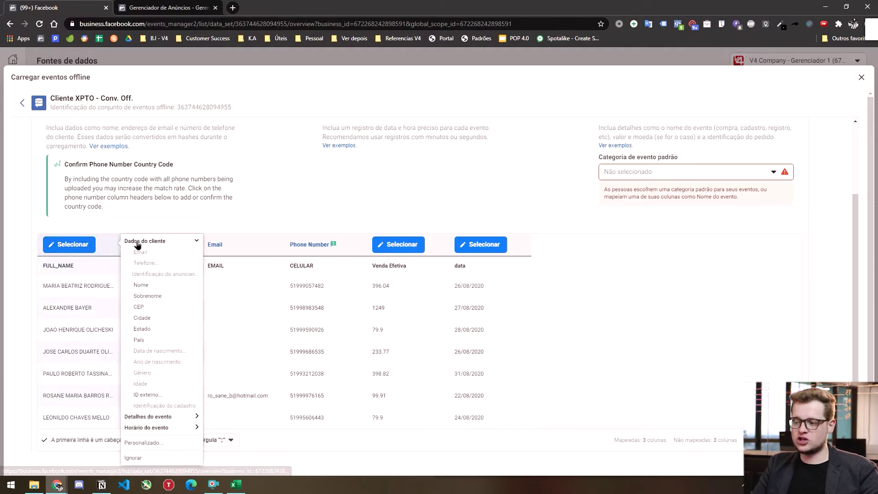
click(144, 285)
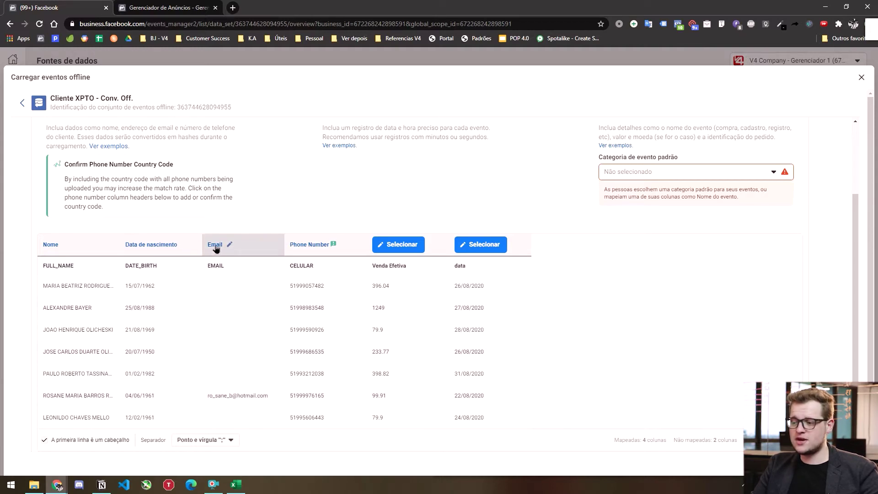
Step: Configure the CELULAR column as phone numbers without a country code, and assign the code +55 (BR)
mouse_move(332, 249)
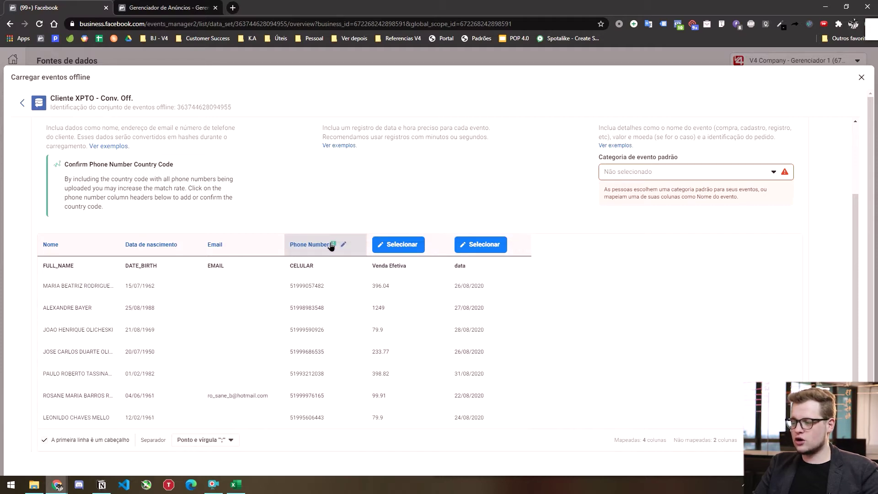
click(320, 246)
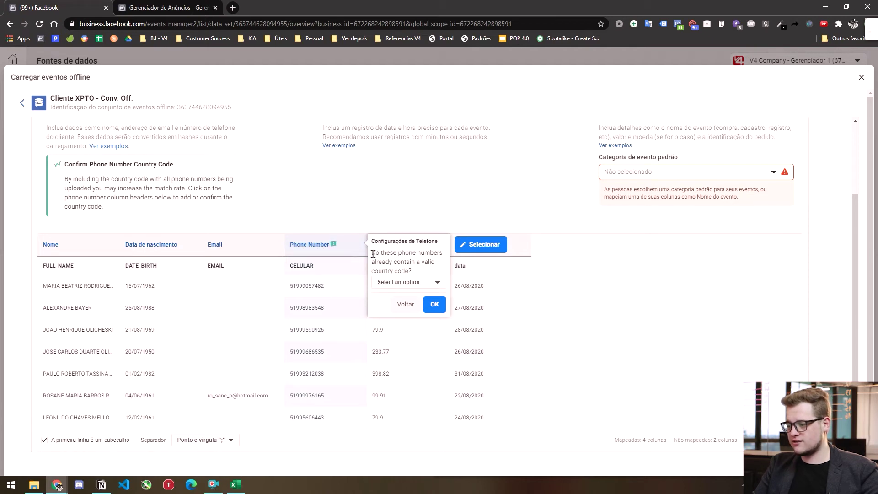
drag(372, 253, 414, 270)
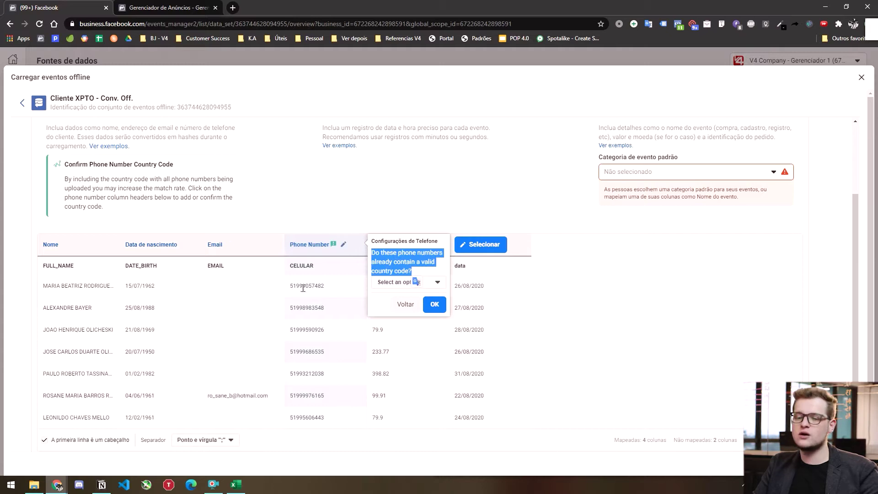
click(387, 282)
click(388, 308)
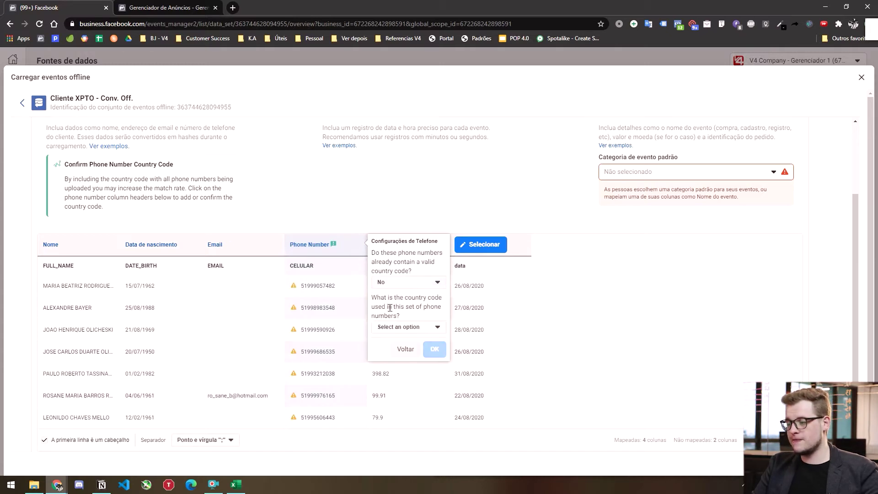
click(391, 328)
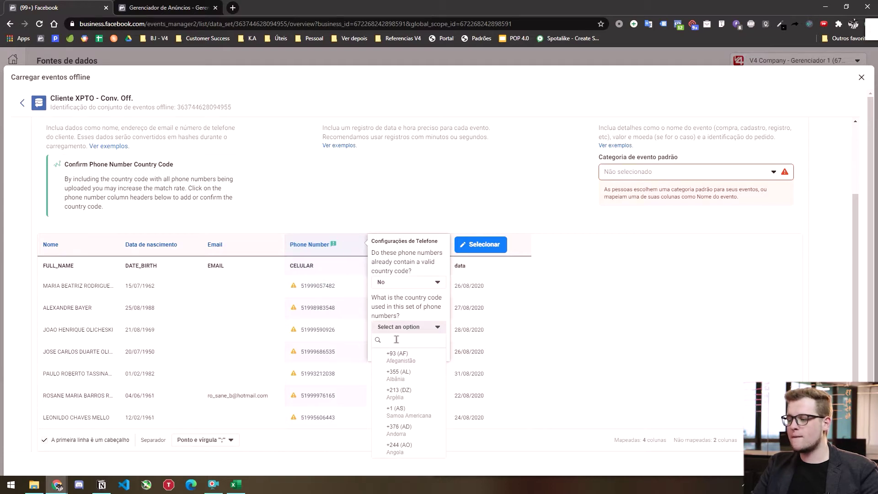
text(55)
click(397, 356)
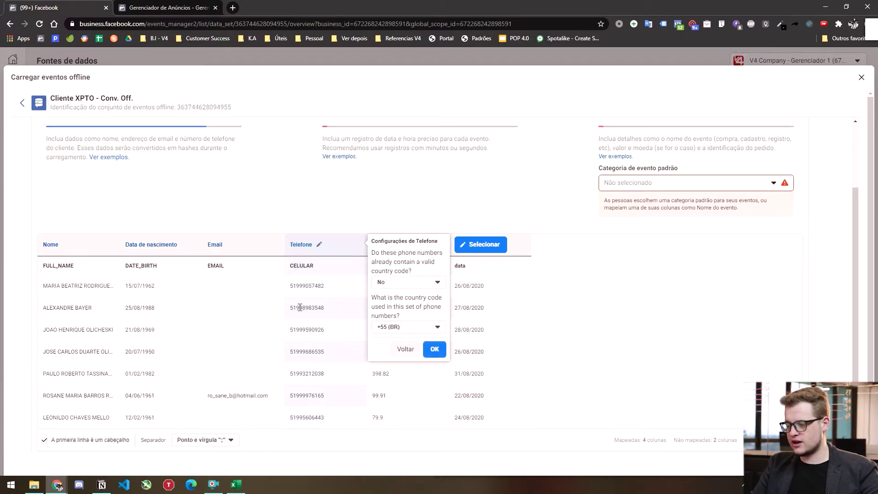
click(434, 348)
Step: Map the Venda Efetiva column to the event detail Valor
click(396, 246)
click(487, 254)
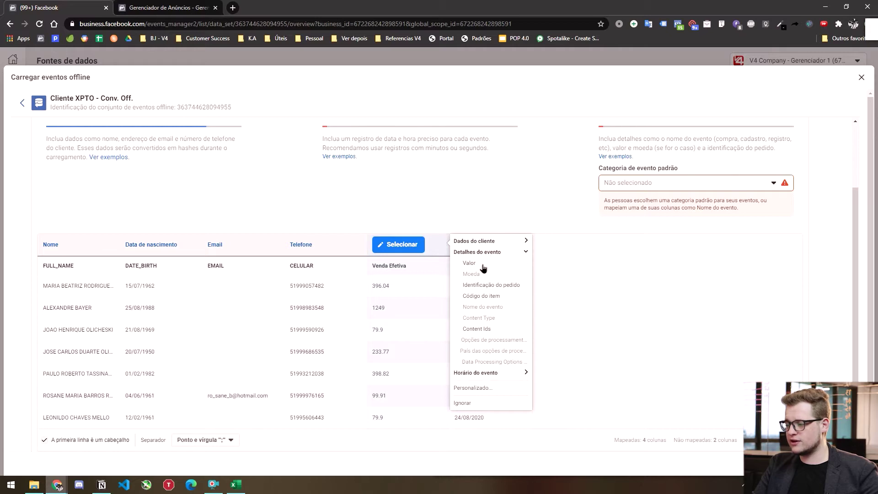
click(470, 264)
Step: Map the data column to Horário do evento with format DD/MM/AAAA and time zone GMT-03:00
click(468, 244)
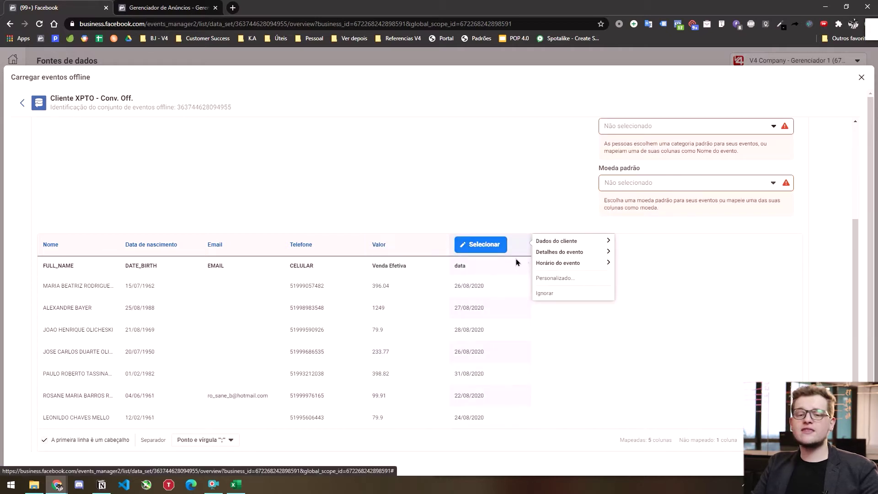
click(559, 265)
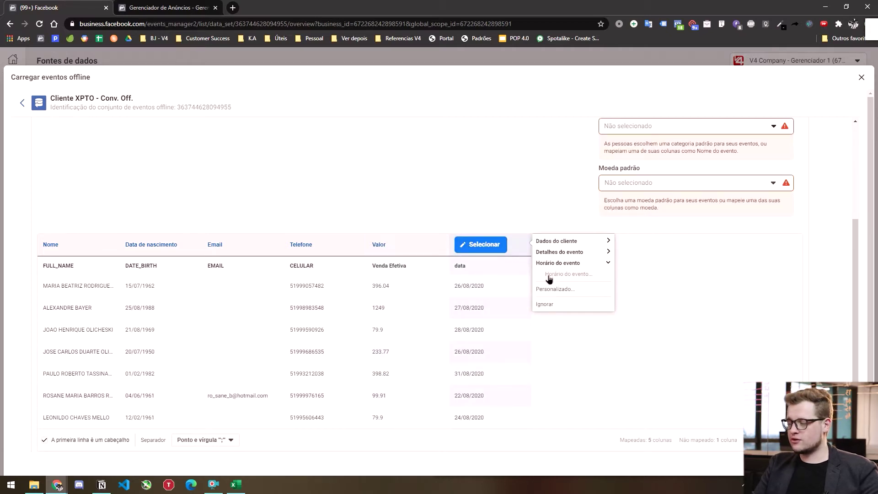
click(566, 276)
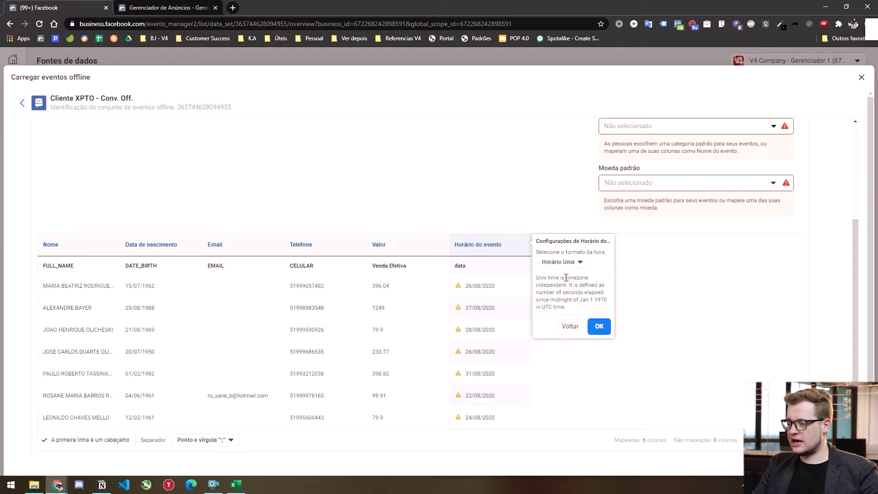
click(558, 264)
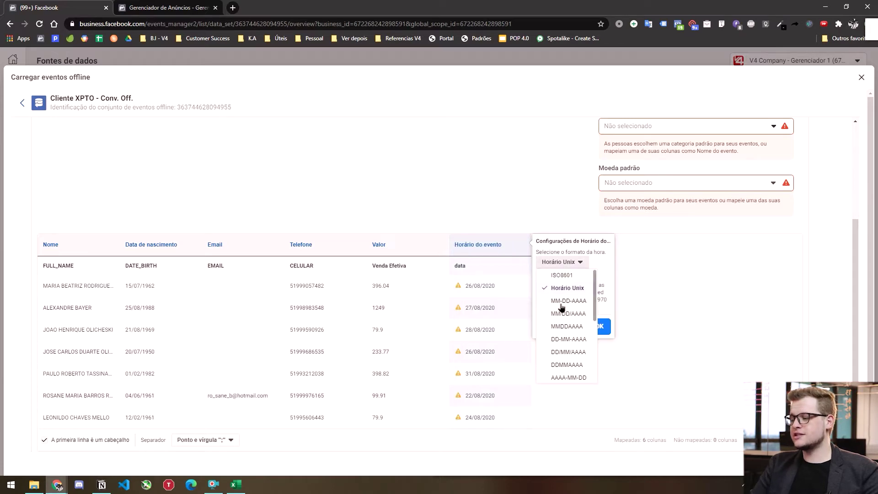
scroll(578, 325, down, 3)
scroll(579, 335, up, 3)
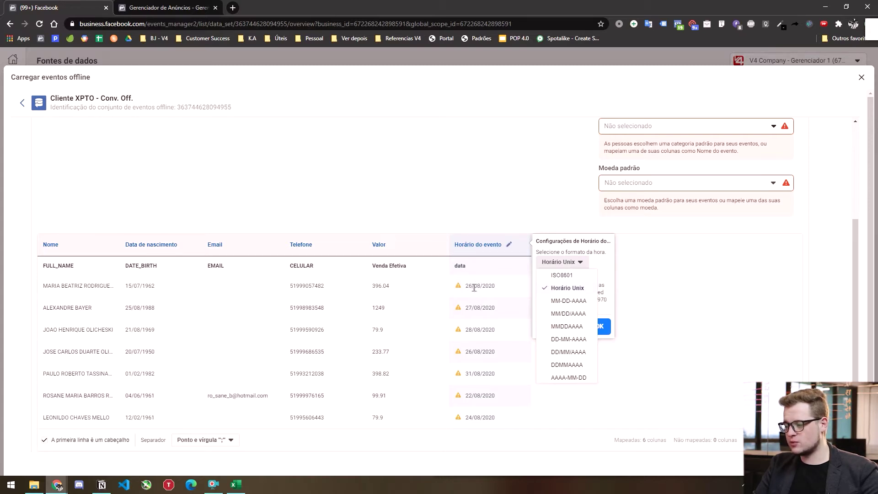
click(569, 353)
click(557, 288)
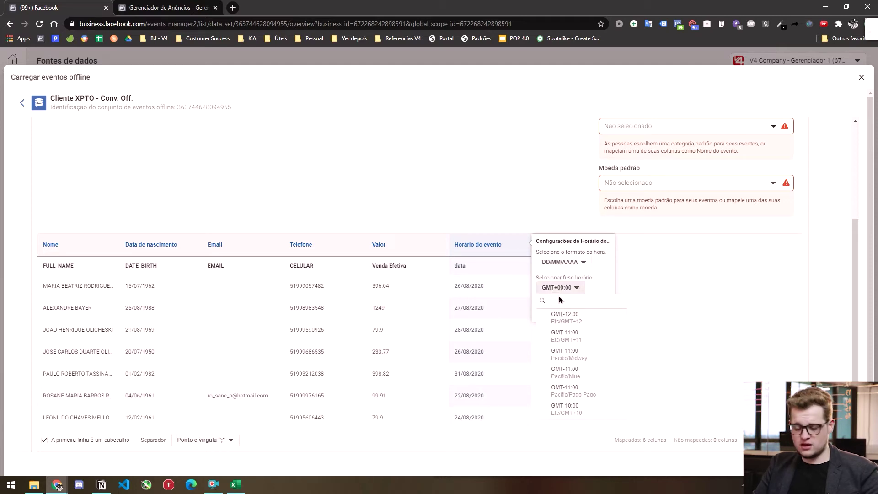
text(-03)
click(565, 315)
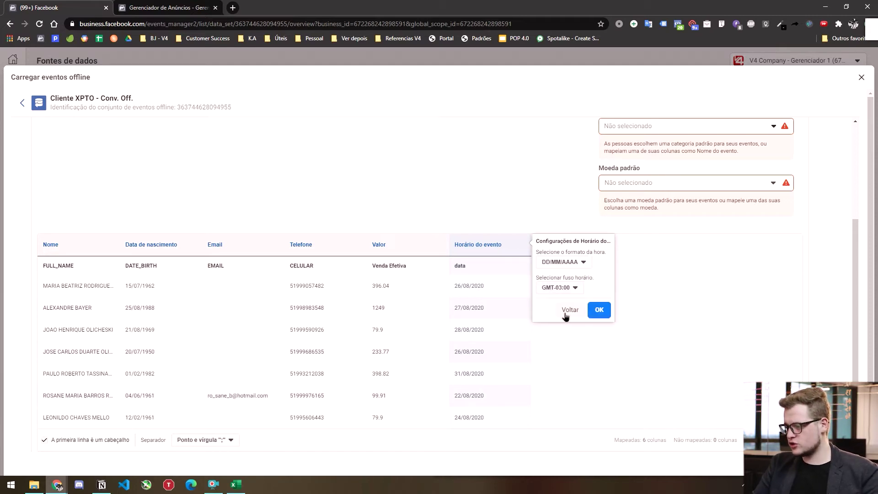
click(598, 310)
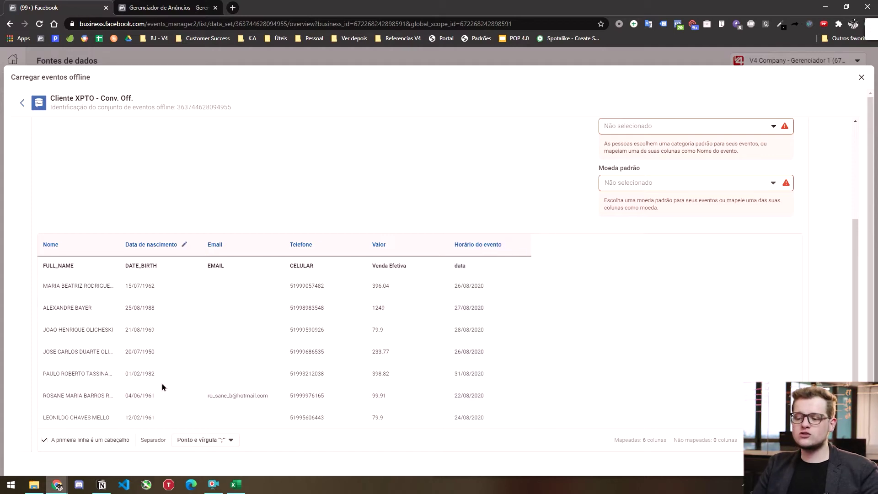
double_click(41, 442)
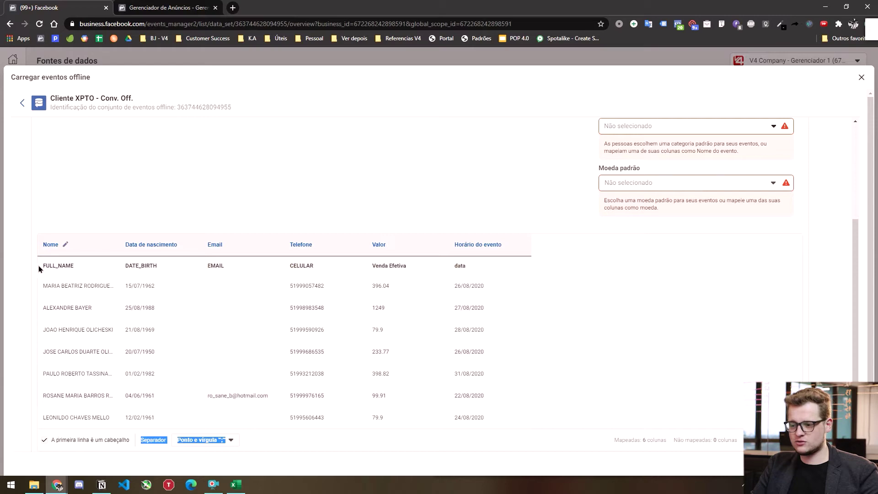
click(316, 432)
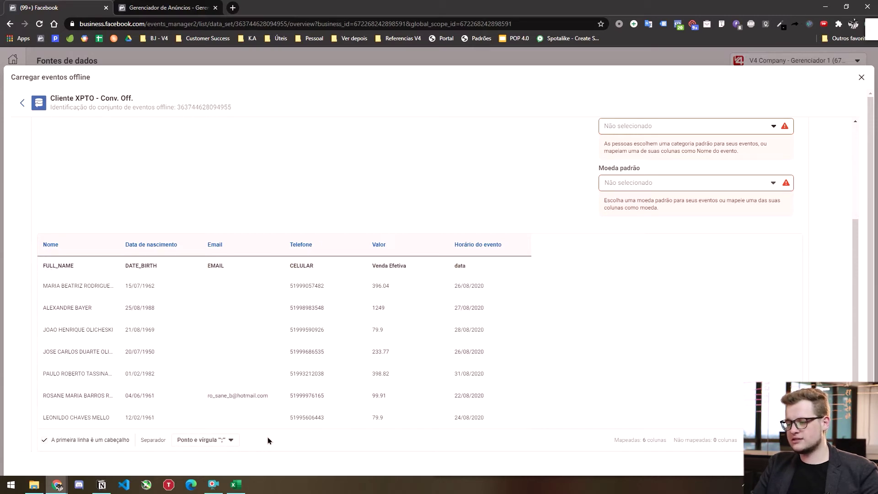
Step: Set the default event category (Categoria de evento padrão) to Purchase
scroll(542, 301, up, 3)
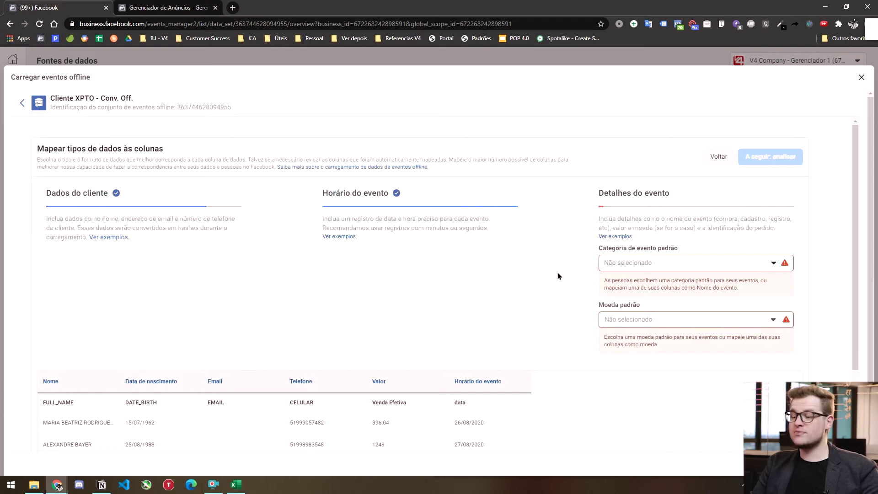
click(627, 262)
click(698, 199)
click(623, 264)
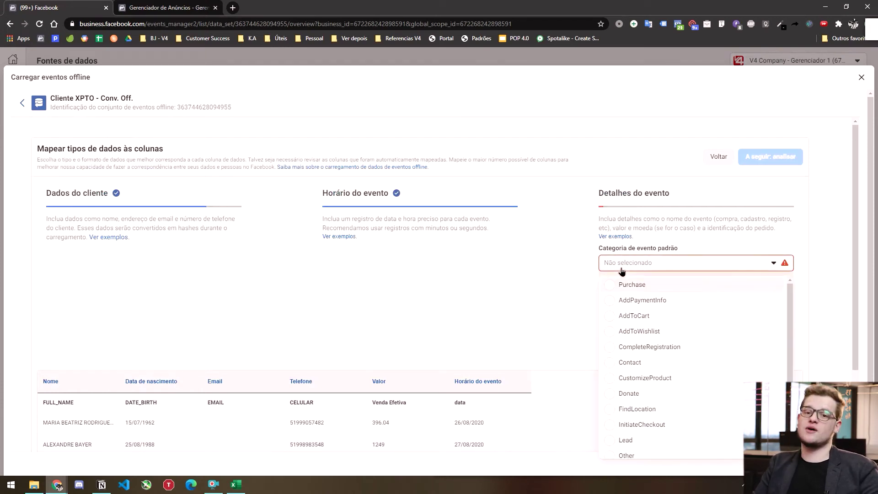
click(618, 285)
Step: Set the default currency (Moeda padrão) for the events to BRL
scroll(570, 235, down, 1)
scroll(569, 235, down, 1)
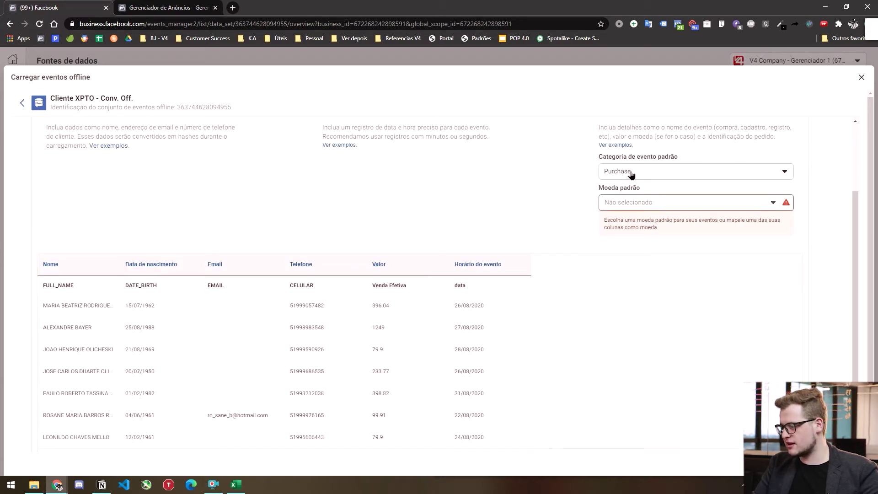
click(632, 205)
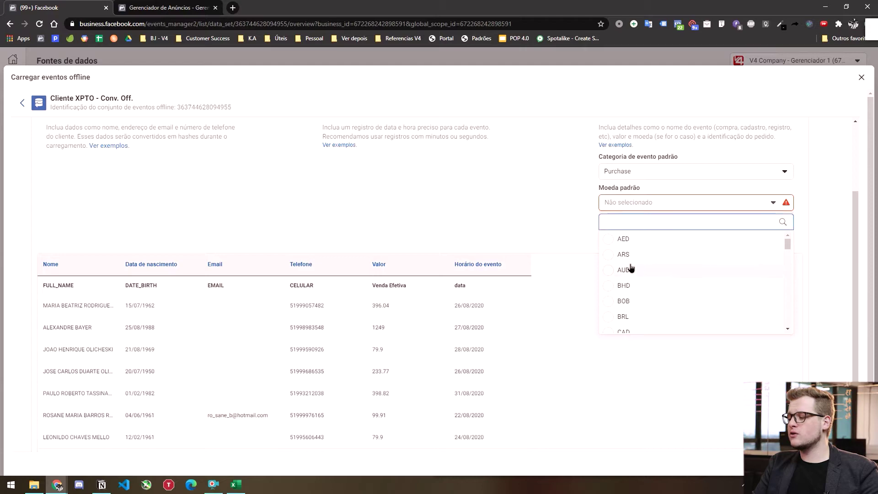
click(611, 320)
scroll(571, 233, up, 2)
scroll(580, 234, down, 2)
scroll(621, 217, up, 2)
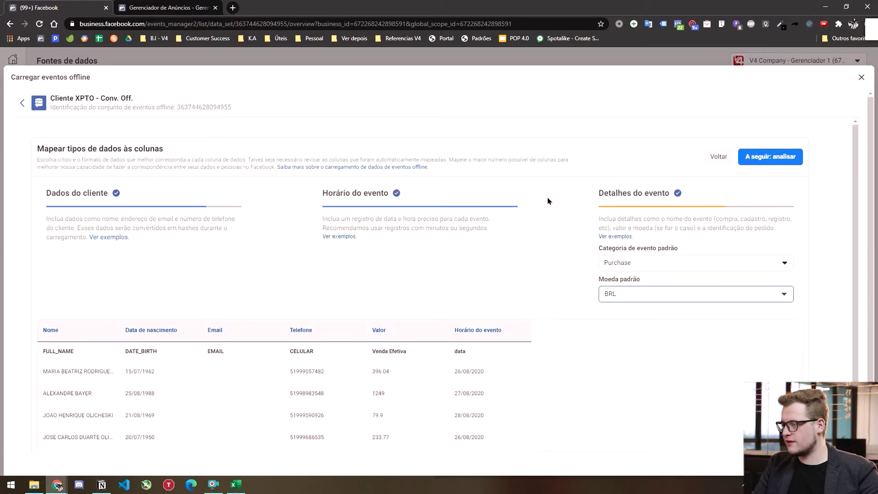
Step: Run the sample analysis of the mapped file and review its match figures, warnings and recommendations
click(757, 166)
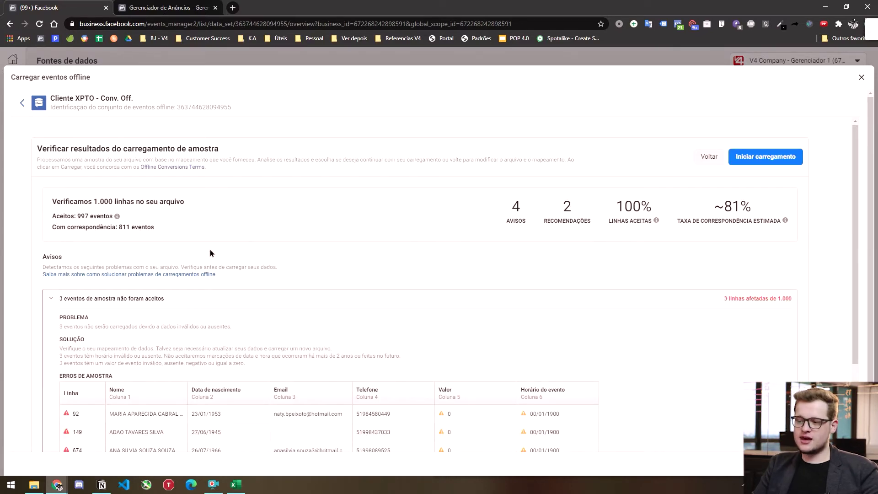
mouse_move(96, 204)
mouse_down()
mouse_move(122, 203)
mouse_move(97, 202)
mouse_move(113, 201)
mouse_move(89, 219)
mouse_up()
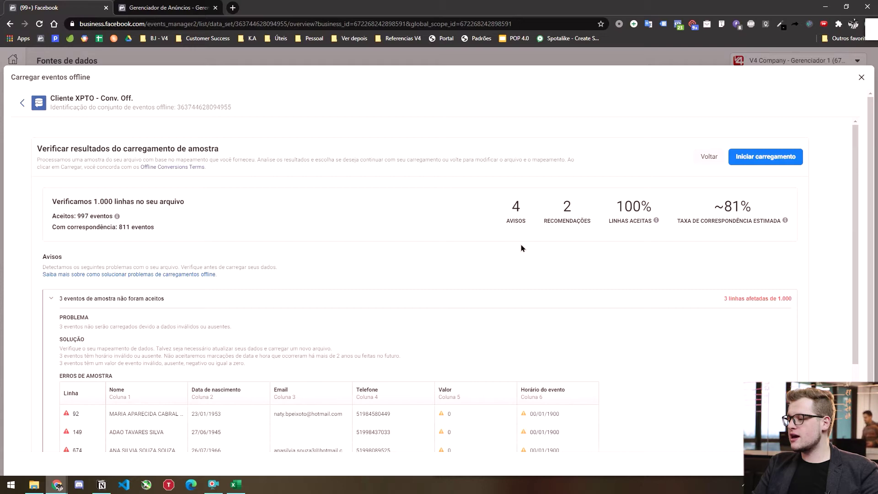
scroll(205, 265, down, 3)
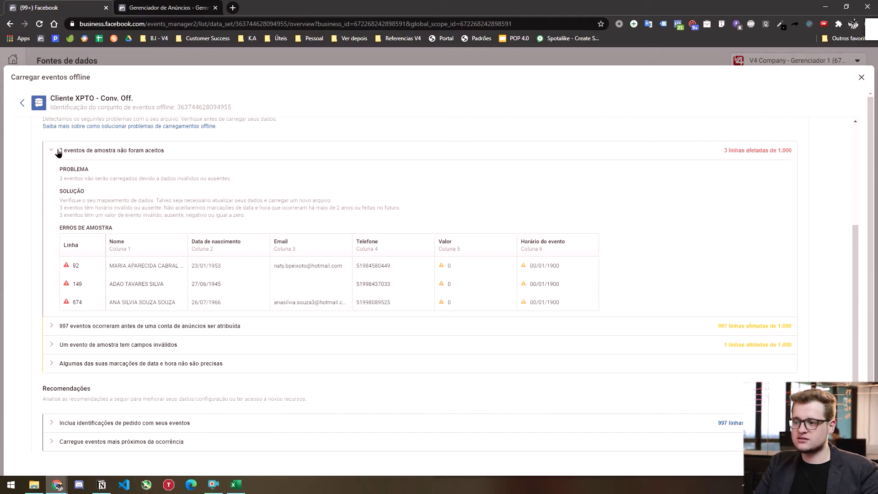
scroll(190, 251, up, 1)
scroll(190, 251, up, 3)
scroll(220, 255, down, 4)
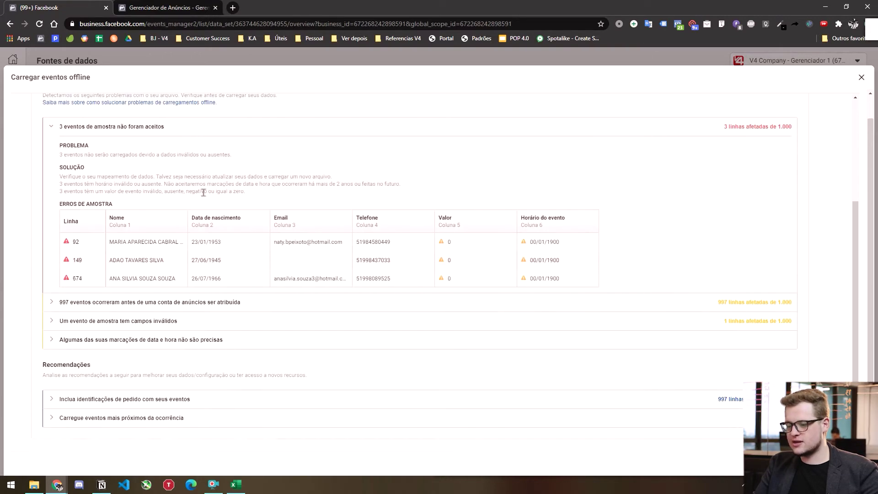
scroll(259, 250, up, 4)
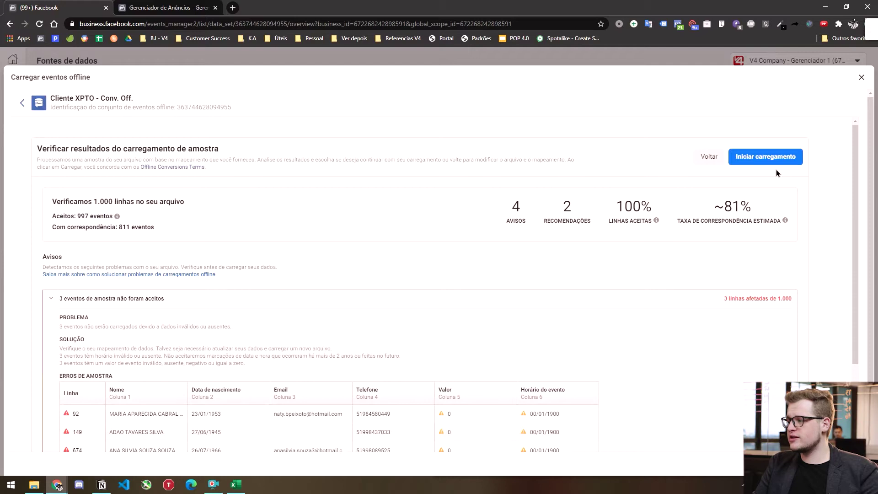
Step: Start the upload of the offline events and check the figures and explanation for uploaded and skipped rows
click(773, 161)
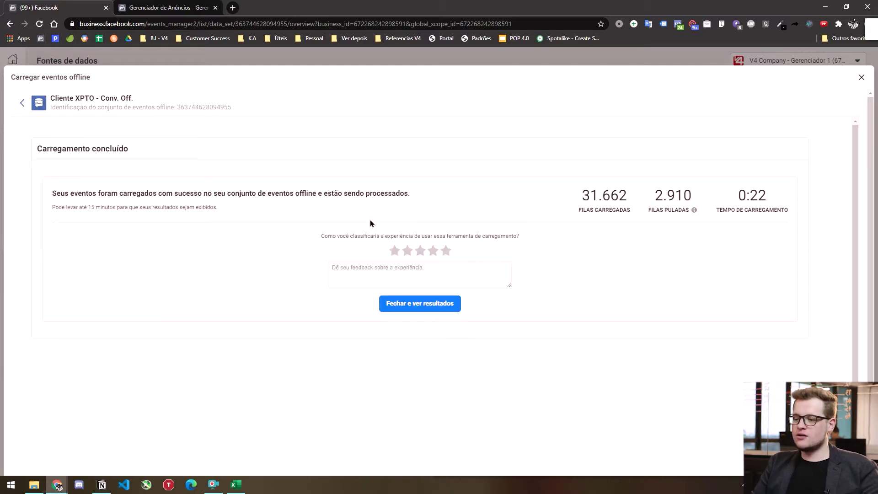
drag(569, 207, 682, 196)
click(695, 212)
drag(694, 230, 711, 232)
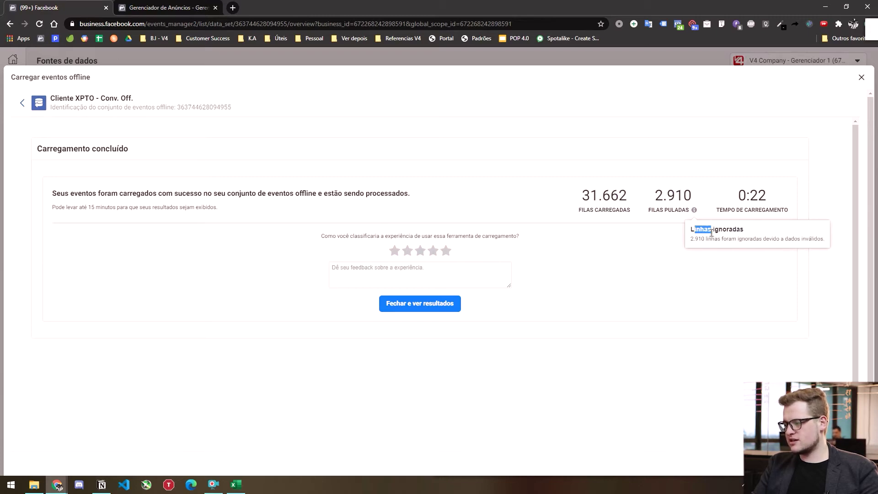
drag(649, 210, 671, 215)
double_click(626, 193)
drag(626, 193, 634, 193)
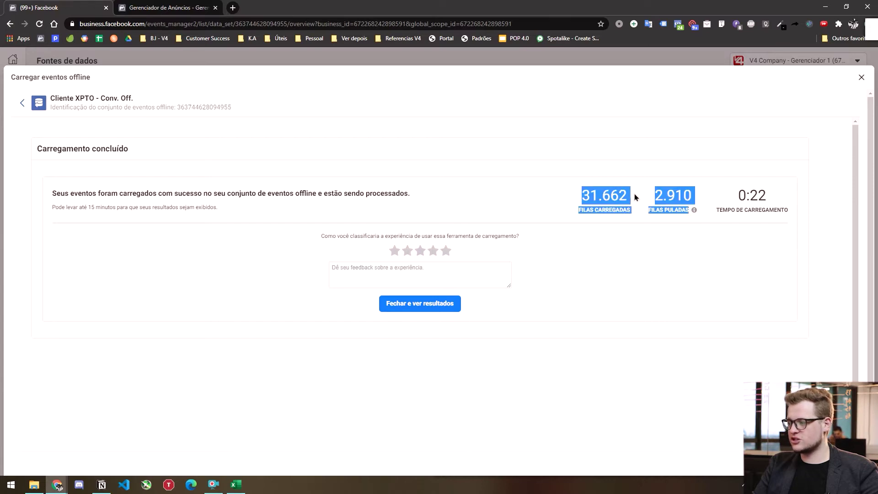
click(600, 196)
Step: Rate the upload tool five stars with the feedback "mt bom" and return to the event set's results
click(445, 251)
click(403, 276)
text(mt bom)
click(407, 302)
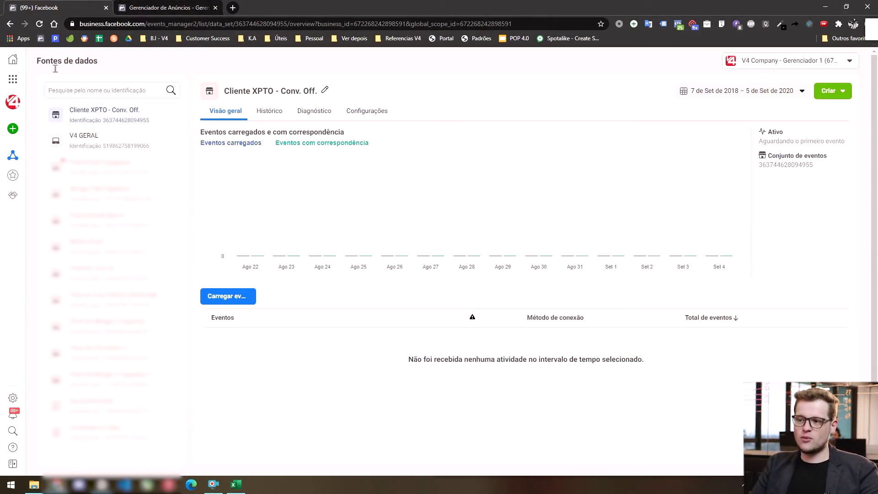
Step: Go to Gerenciador de Anúncios, keeping only the browser tab where the campaign list is already open
click(13, 79)
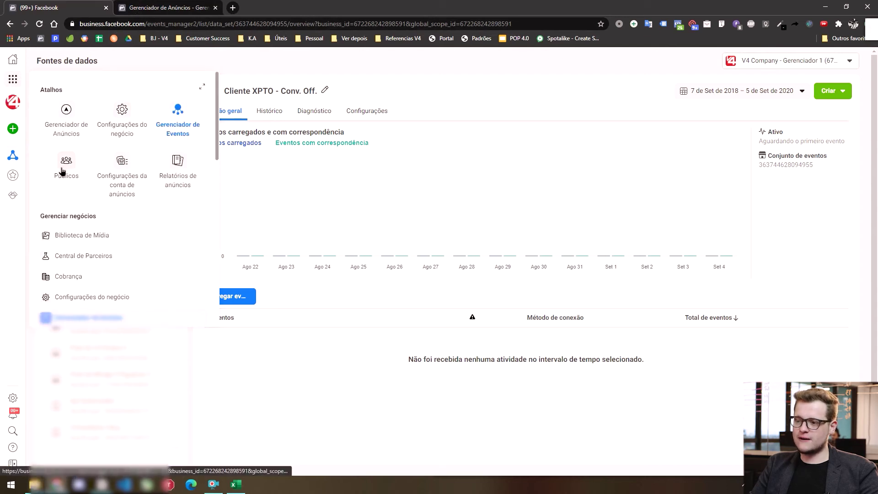
click(67, 119)
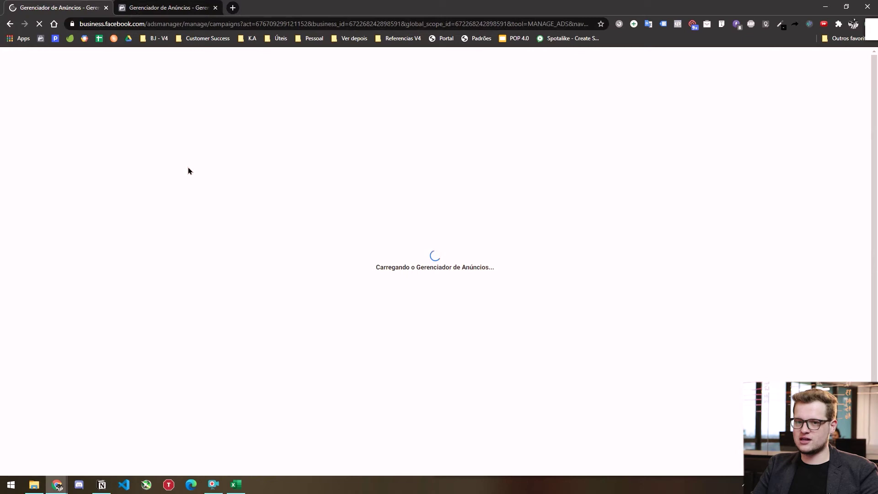
key(ctrl+w)
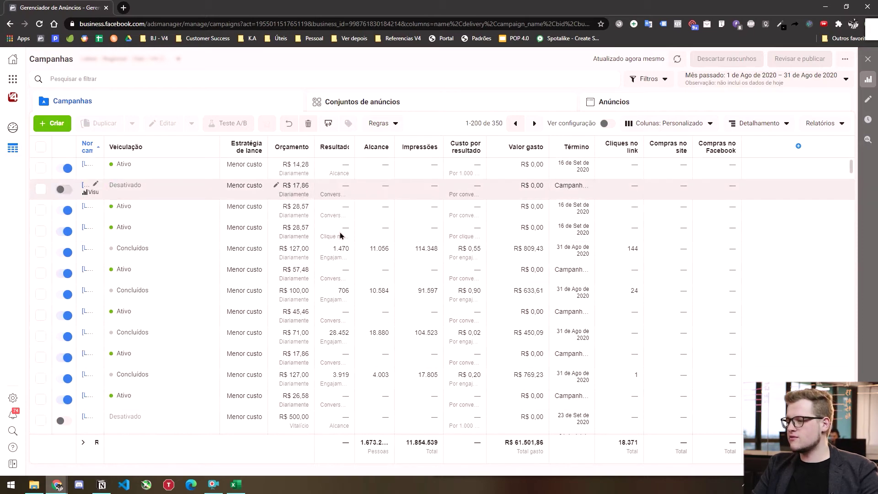
Step: Sort the campaigns by Resultados and apply the Conversões offline column preset to the table
click(332, 147)
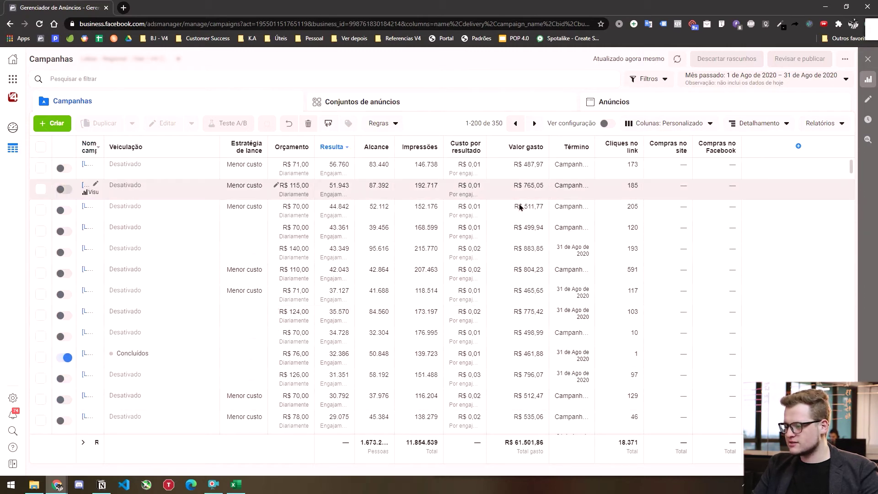
scroll(522, 243, down, 5)
scroll(516, 353, up, 5)
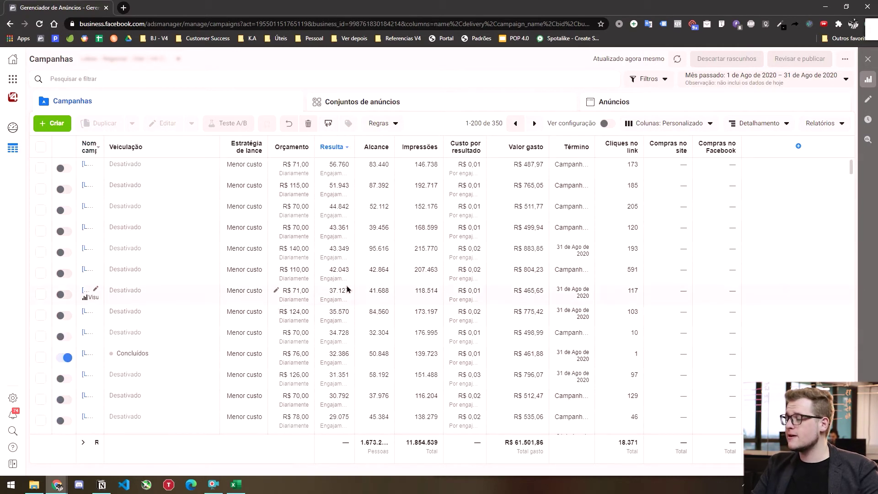
click(649, 124)
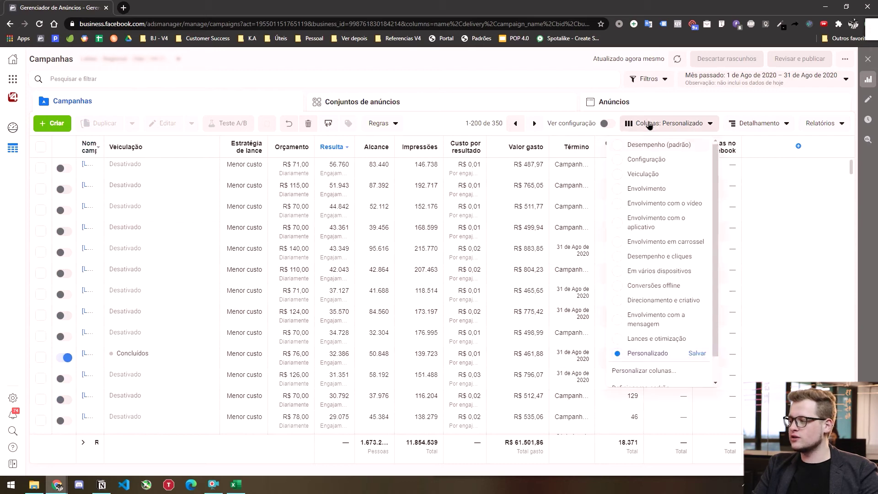
click(674, 287)
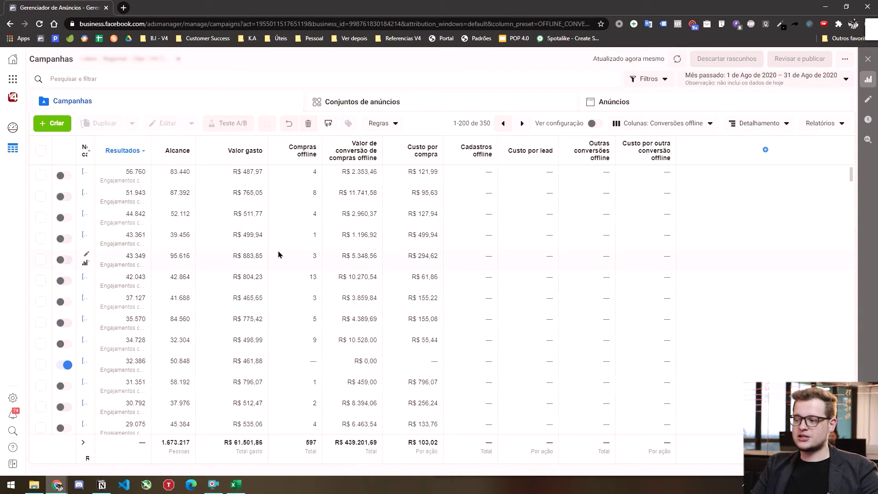
Step: Examine the Valor de conversão de compras offline column, its description and its total across the campaigns
drag(346, 444, 375, 444)
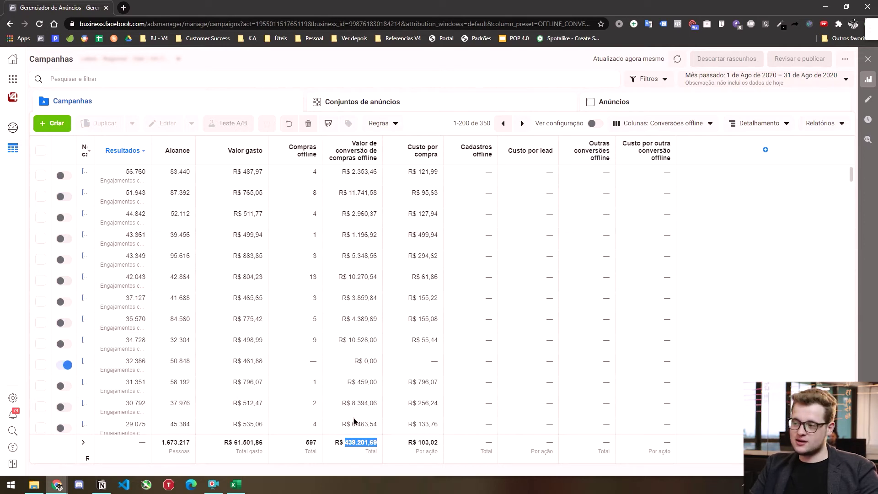
mouse_move(370, 160)
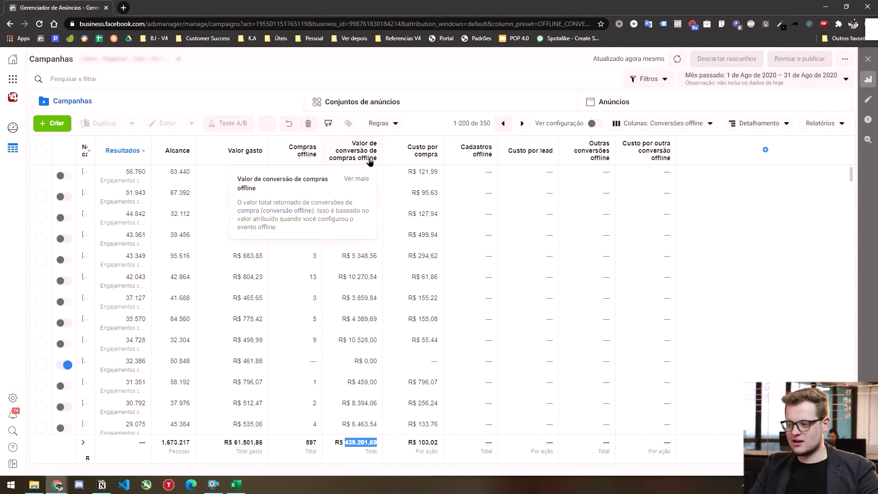
click(362, 260)
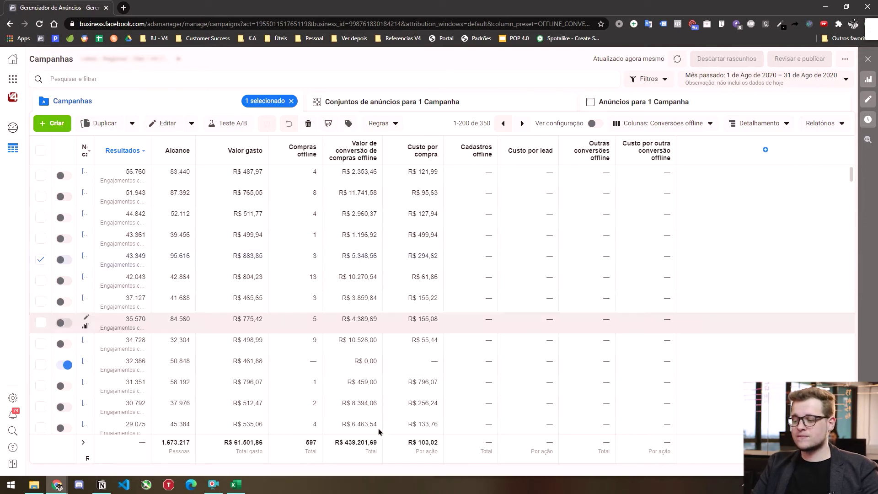
drag(349, 441, 375, 441)
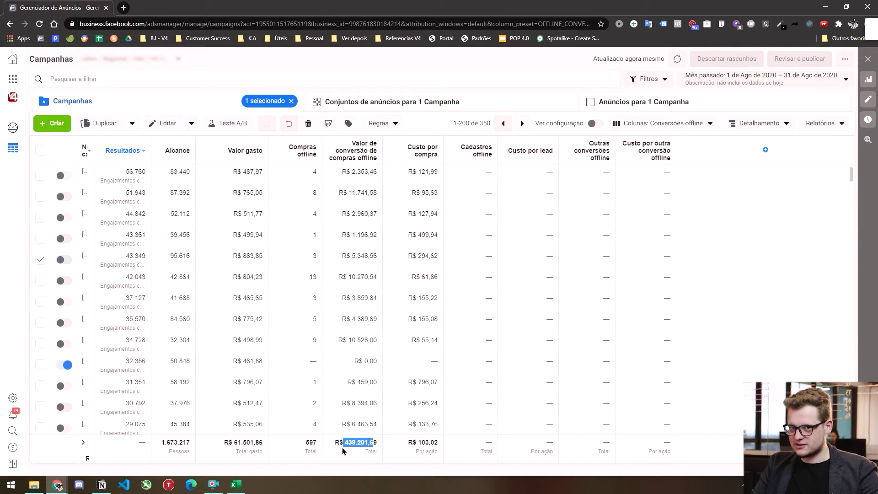